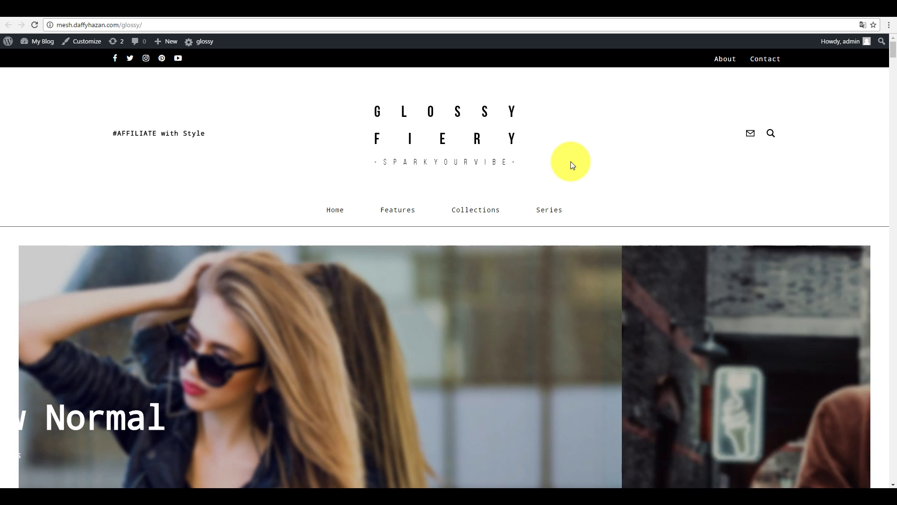
# Scroll through the blog's Get the Look product sections.
pyautogui.scroll(-5, 571, 162)
pyautogui.scroll(-10, 572, 196)
pyautogui.scroll(-5, 574, 235)
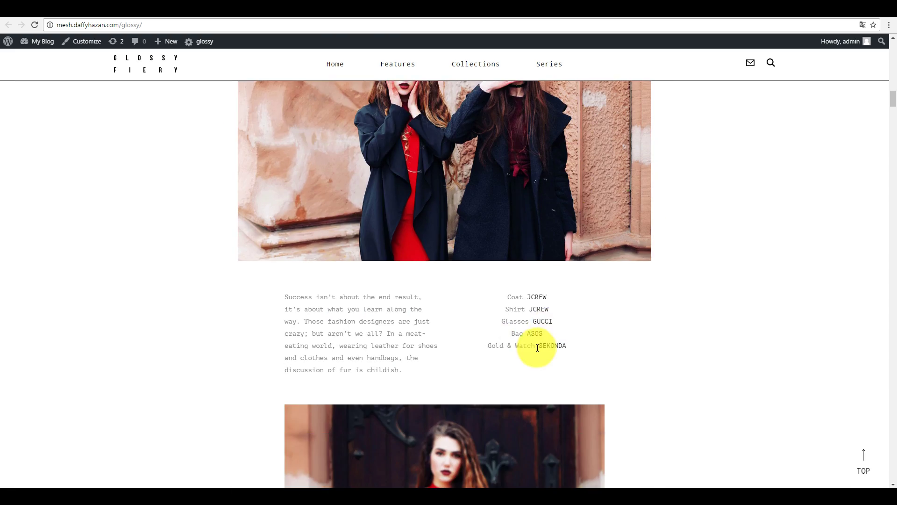
pyautogui.scroll(-5, 537, 351)
pyautogui.scroll(-5, 536, 345)
pyautogui.scroll(-5, 533, 352)
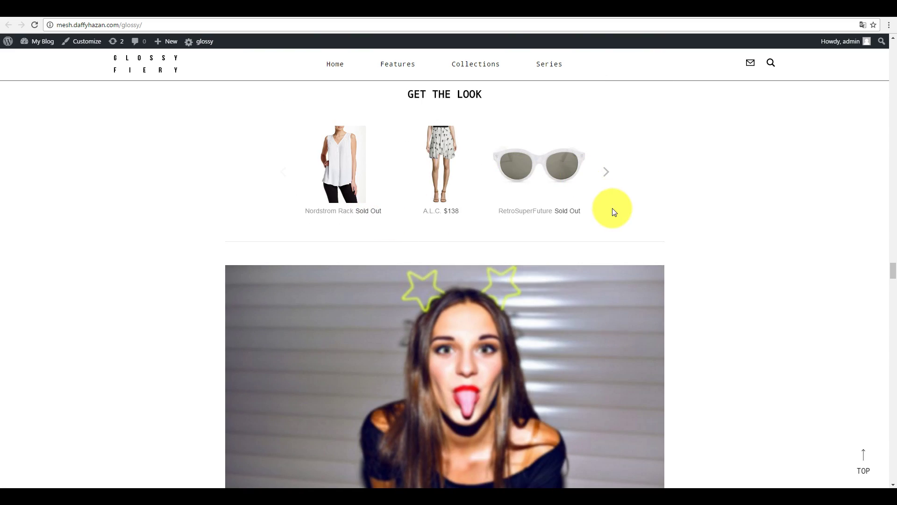
pyautogui.scroll(-10, 611, 208)
pyautogui.scroll(-10, 610, 208)
pyautogui.scroll(2, 312, 280)
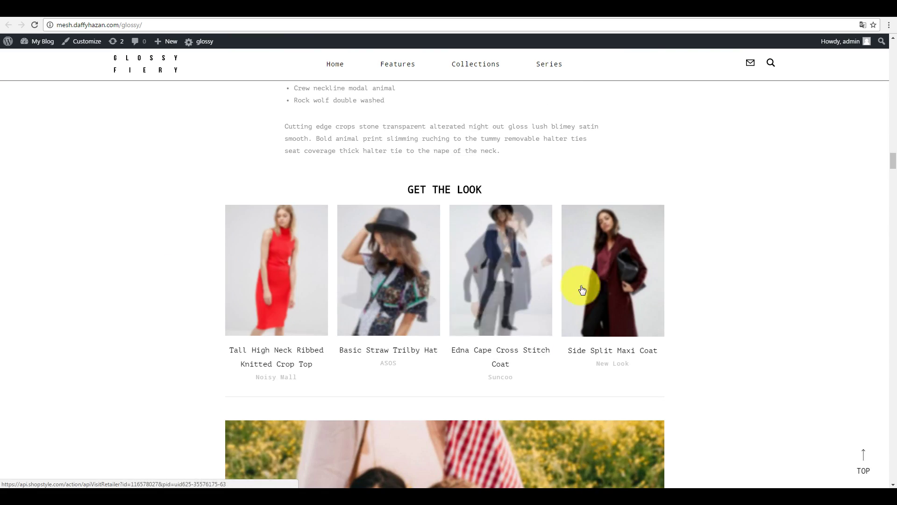
pyautogui.scroll(5, 683, 291)
pyautogui.scroll(10, 520, 274)
# Open a Get the Look product lightbox, page through its products, then close it.
pyautogui.click(522, 278)
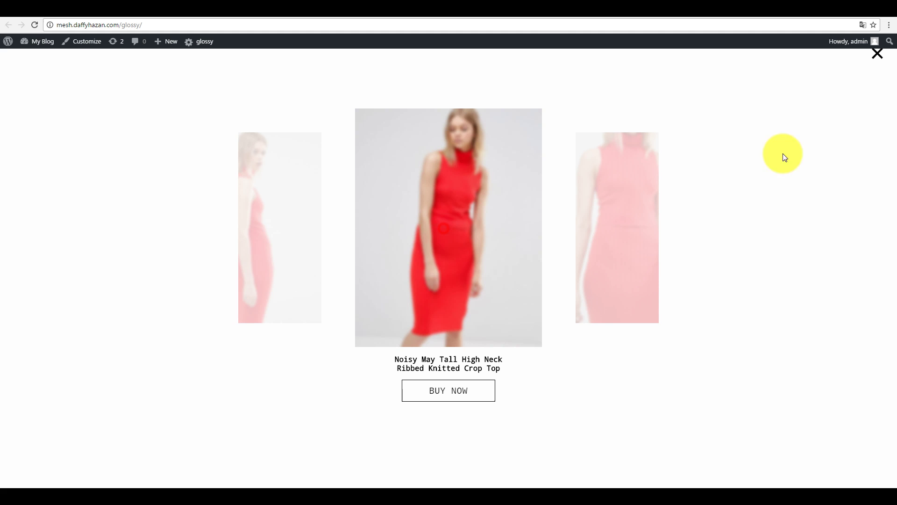
pyautogui.click(645, 259)
pyautogui.click(256, 257)
pyautogui.click(880, 52)
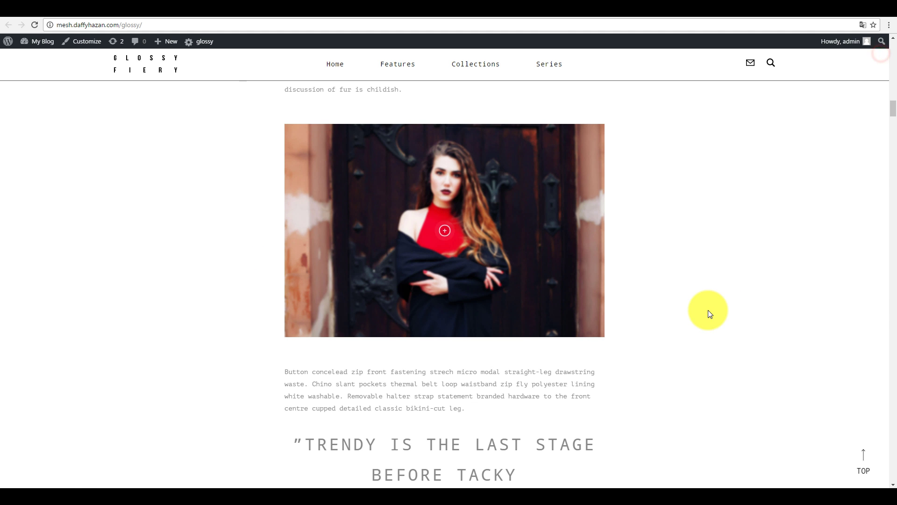
# Start a new post titled 'enter your title' and open Insert Post Element from Add Media.
pyautogui.click(8, 25)
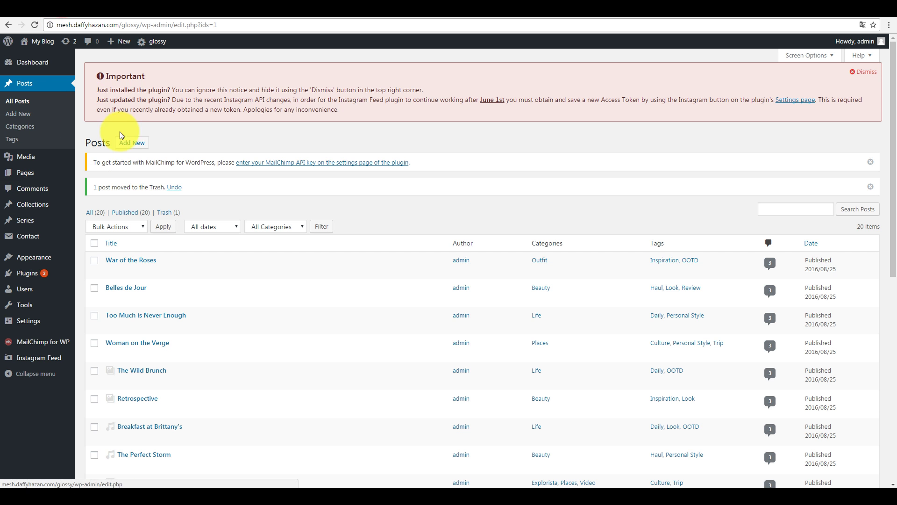
pyautogui.click(125, 143)
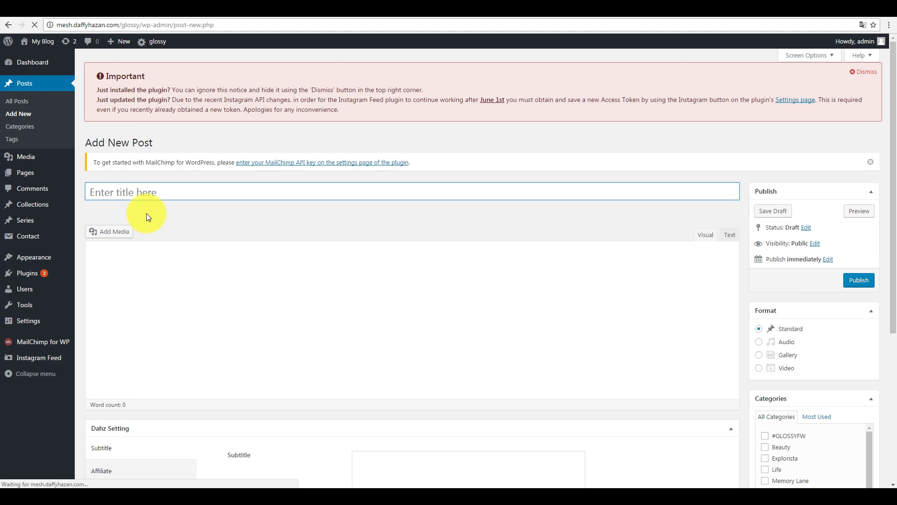
pyautogui.write('enter your title')
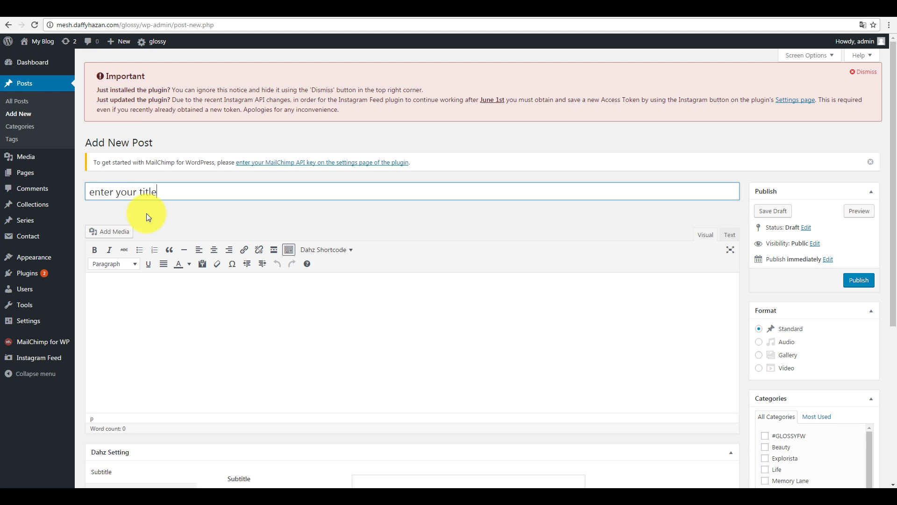
pyautogui.click(126, 236)
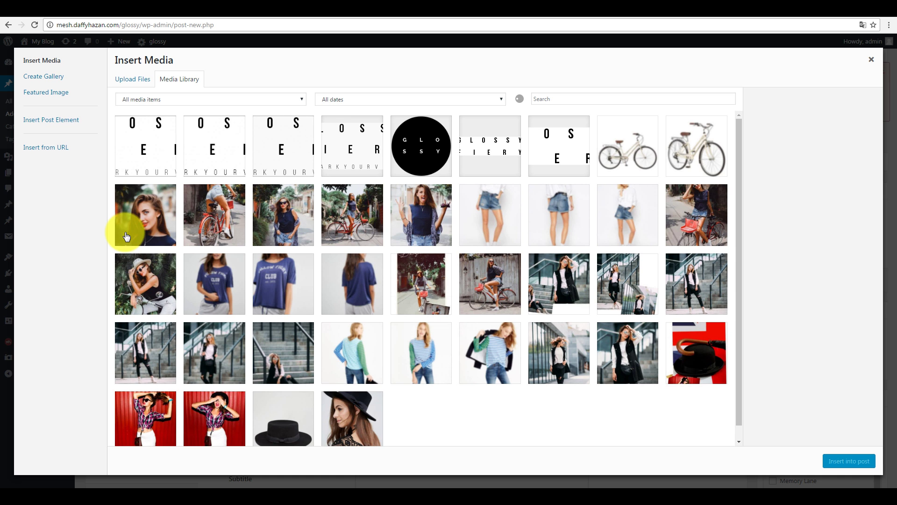
pyautogui.click(78, 122)
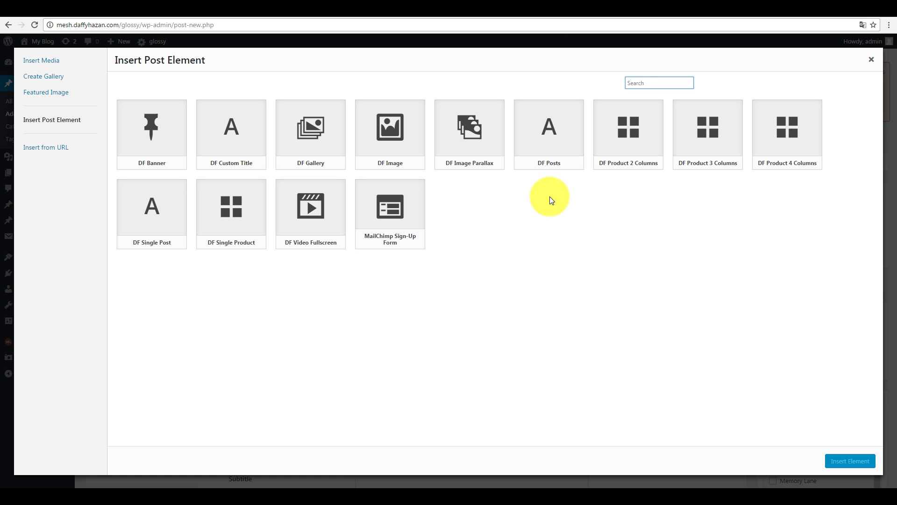
# Add a DF Product 4 Columns element with product 1 'Blue Shirt' using shirt-1-6.jpg.
pyautogui.click(799, 134)
pyautogui.write('Blue Shirt')
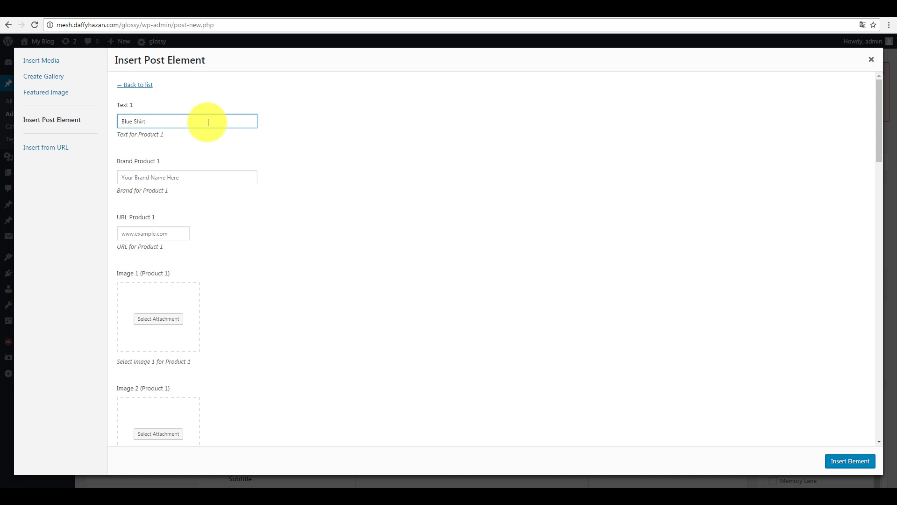
pyautogui.click(172, 233)
pyautogui.click(176, 318)
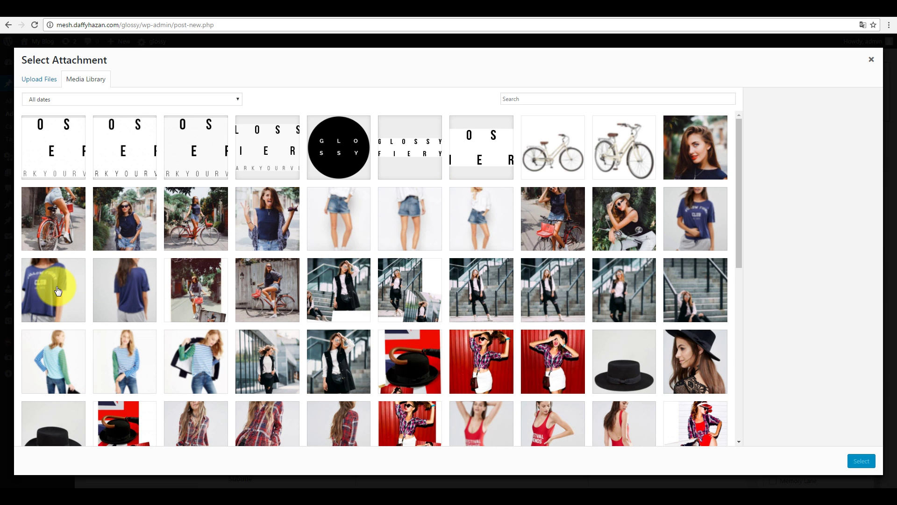
pyautogui.click(666, 208)
pyautogui.click(861, 460)
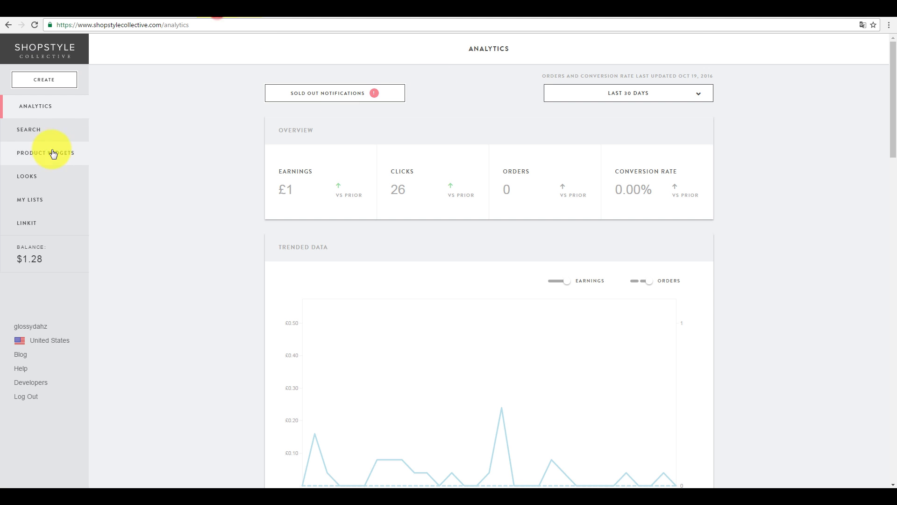
pyautogui.click(38, 133)
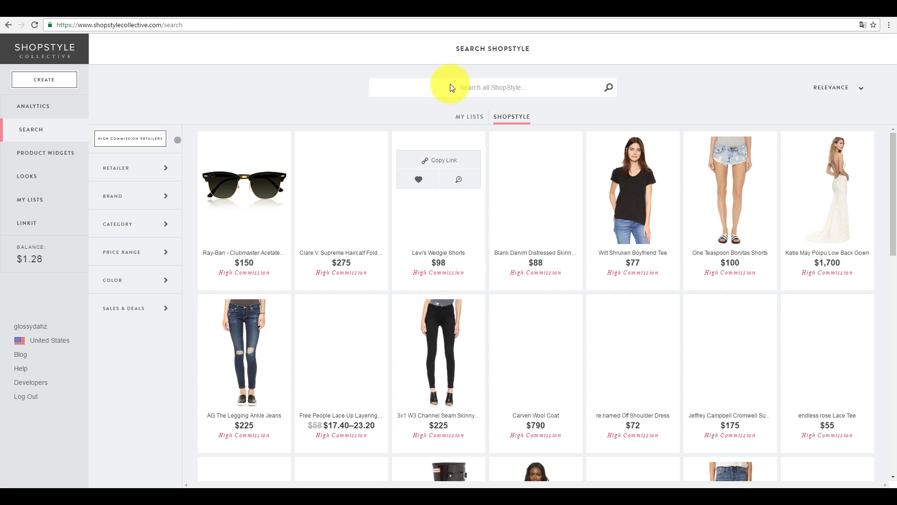
# Search ShopStyle for 'blue shirt' and filter the results to Women.
pyautogui.click(482, 90)
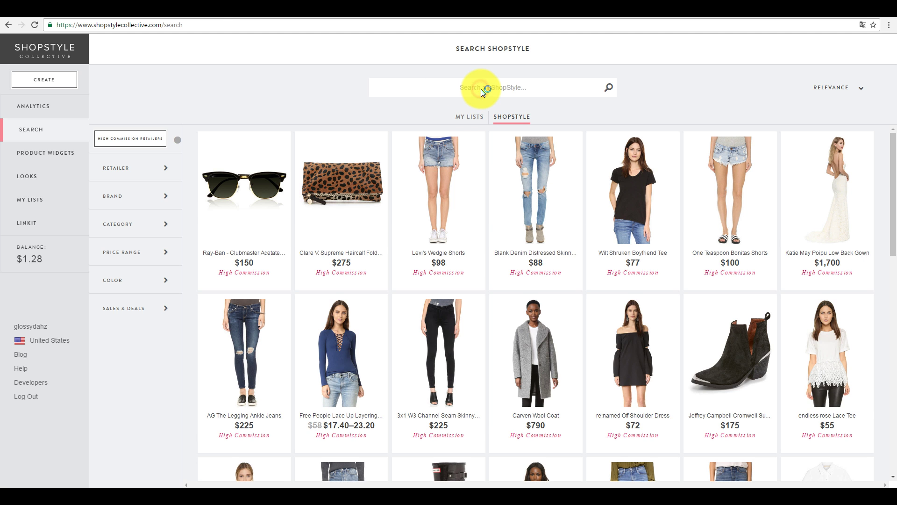
pyautogui.press('Return')
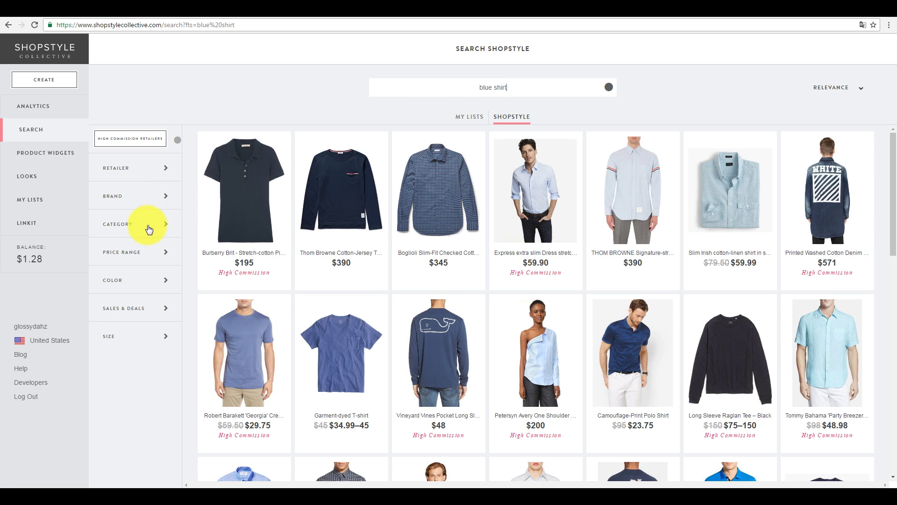
pyautogui.click(154, 219)
pyautogui.click(119, 244)
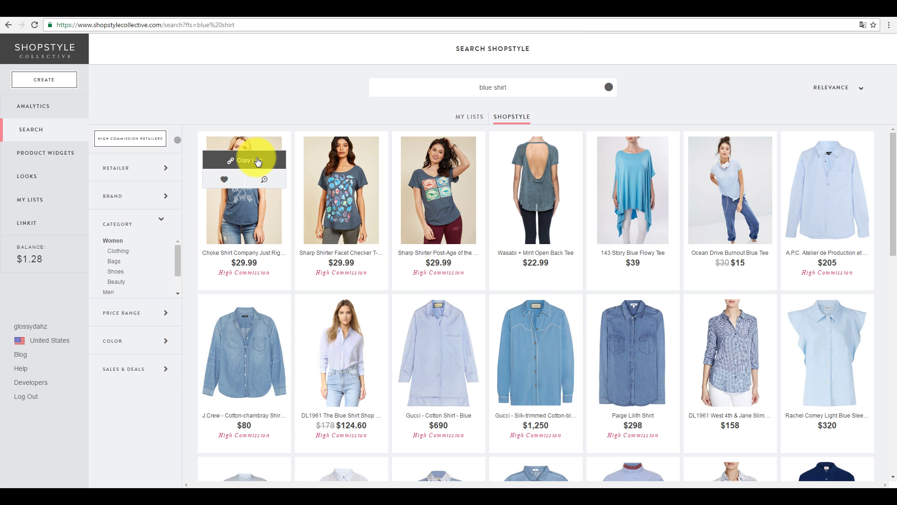
# Copy the Choke Shirt Company T-shirt's brand name and affiliate link.
pyautogui.click(264, 179)
pyautogui.moveTo(319, 207); pyautogui.dragTo(400, 210)
pyautogui.click(347, 239)
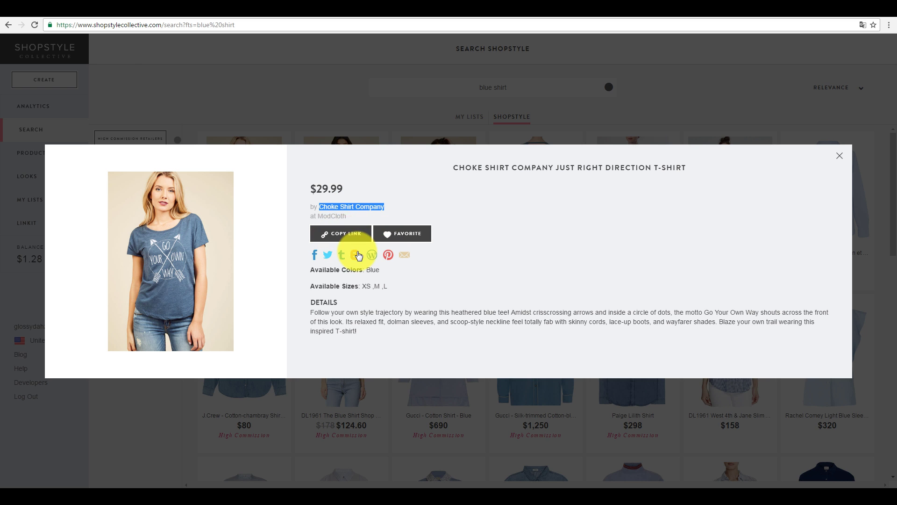
pyautogui.click(61, 9)
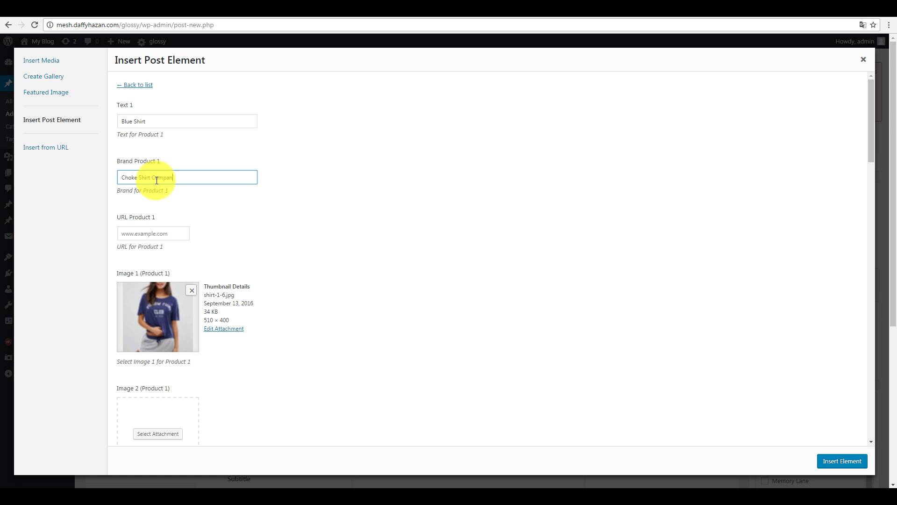
# Finish product 1's brand and link, and add a second blue shirt image.
pyautogui.write('y')
pyautogui.scroll(-3, 228, 249)
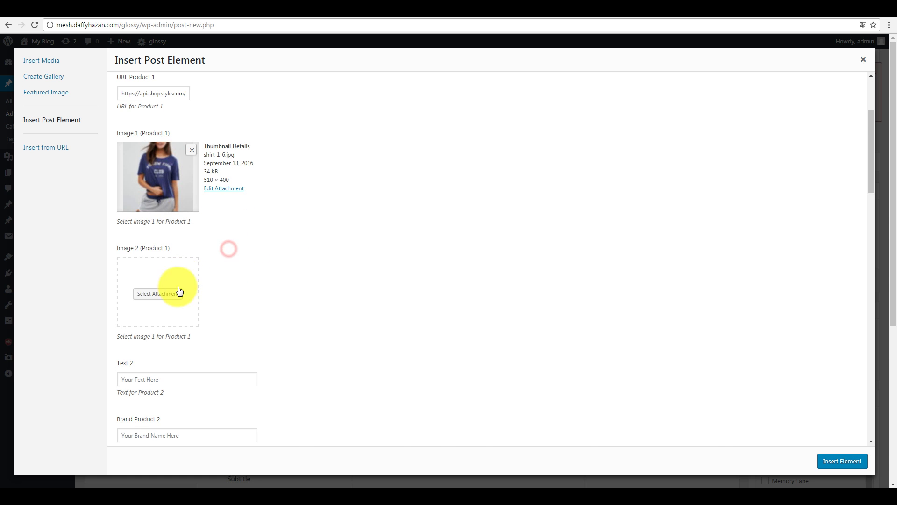
pyautogui.click(177, 292)
pyautogui.click(65, 283)
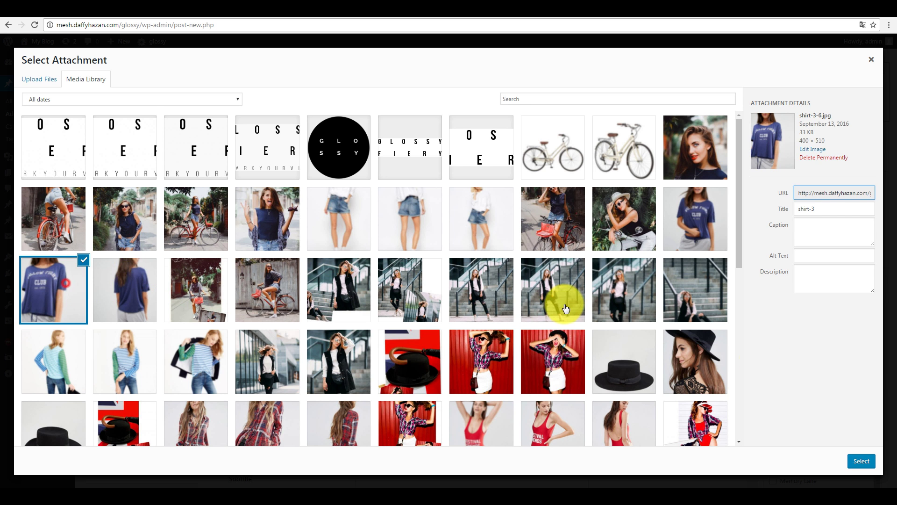
pyautogui.click(861, 461)
# Name product 2 'White Blouse' and copy the Velvet Kinzly Blouse's affiliate link from ShopStyle.
pyautogui.scroll(-2, 318, 252)
pyautogui.scroll(-1, 318, 252)
pyautogui.click(198, 242)
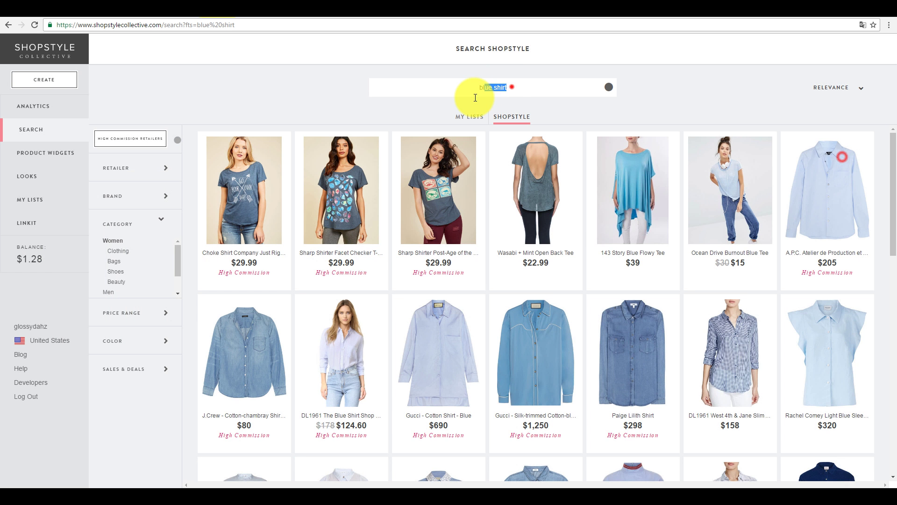
pyautogui.write('blouse')
pyautogui.press('Return')
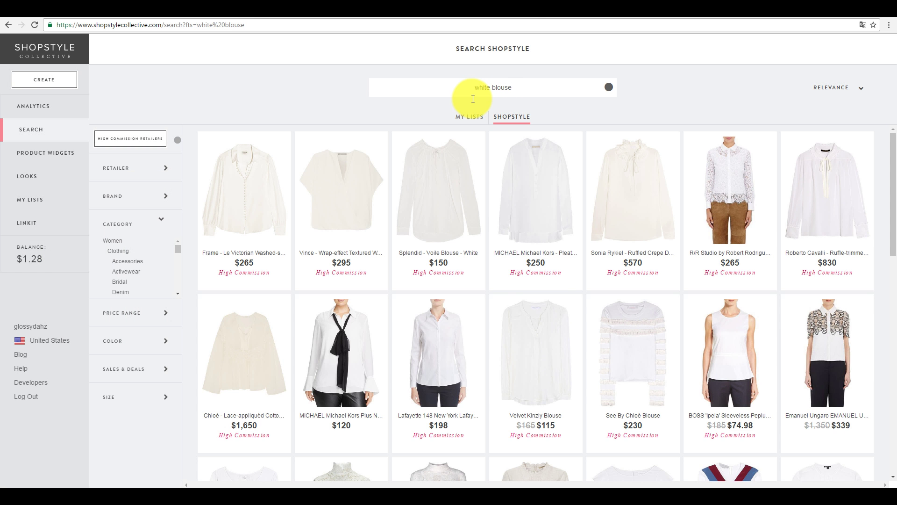
pyautogui.click(534, 376)
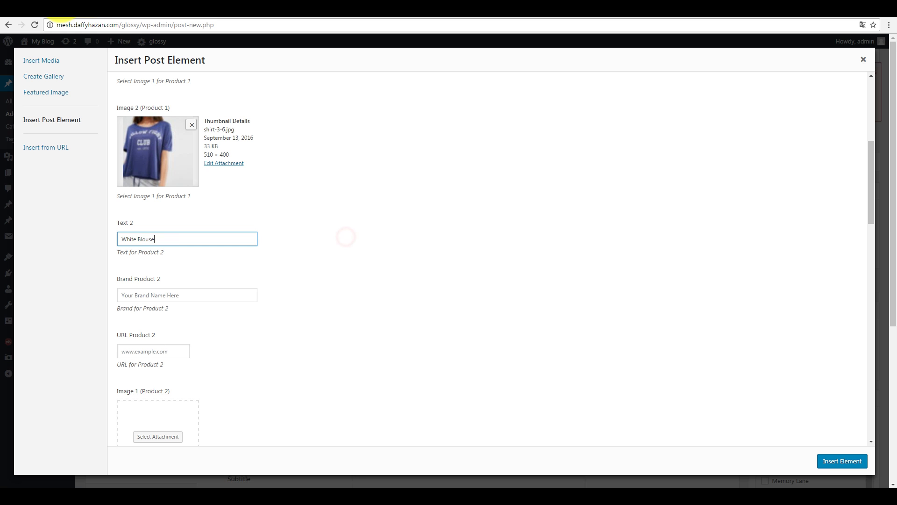
pyautogui.click(164, 295)
# Paste the blouse link into URL Product 2 and set both product 2 images to jeans photos.
pyautogui.click(175, 351)
pyautogui.hotkey('ctrl', 'v')
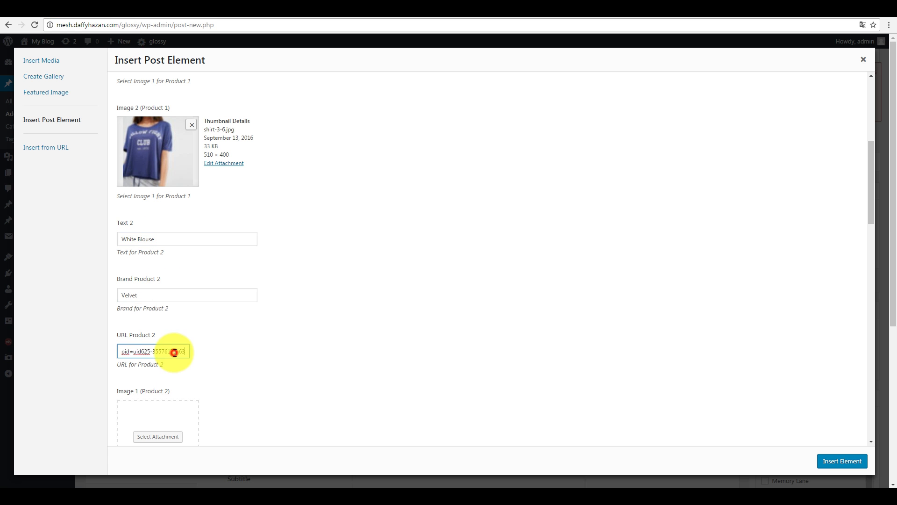
pyautogui.scroll(-2, 173, 350)
pyautogui.click(161, 345)
pyautogui.click(479, 210)
pyautogui.click(866, 464)
pyautogui.scroll(-3, 229, 351)
pyautogui.click(169, 317)
pyautogui.click(411, 203)
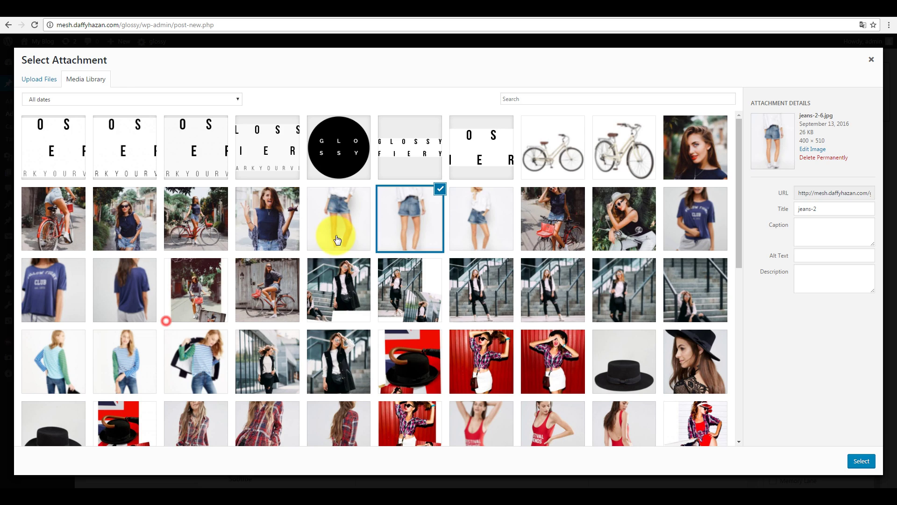
pyautogui.click(862, 459)
# Start naming product 3 'Navy Cape' and return to ShopStyle.
pyautogui.scroll(-4, 296, 279)
pyautogui.click(172, 217)
pyautogui.write('Navy Cape')
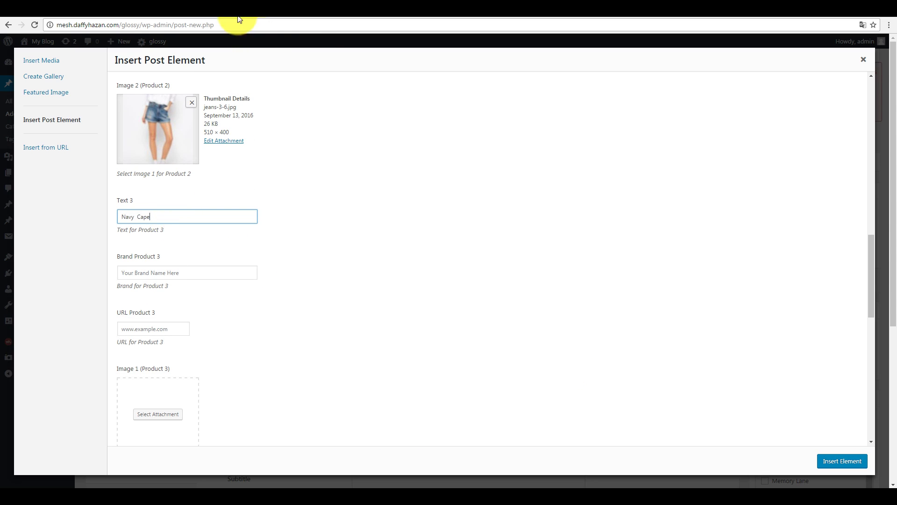
pyautogui.click(238, 19)
# Search ShopStyle for 'navy cape' and scroll through the results.
pyautogui.click(840, 154)
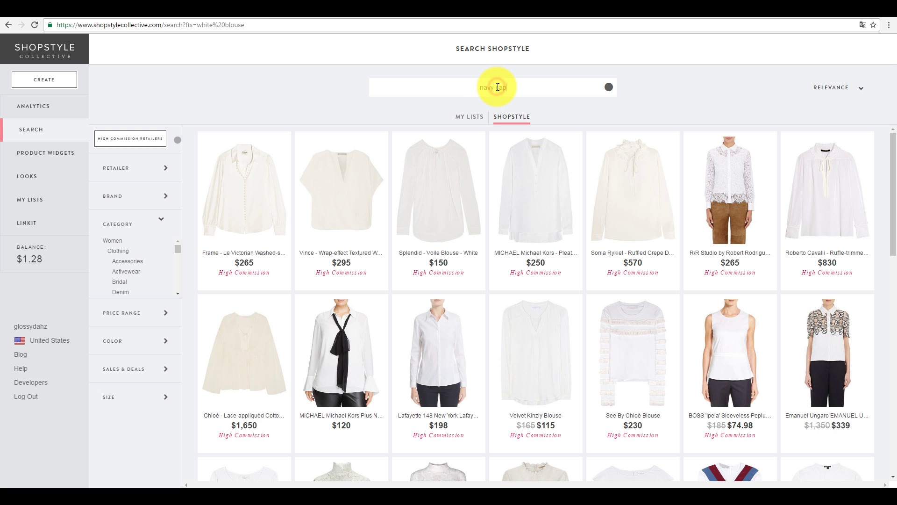
pyautogui.write('e')
pyautogui.press('Return')
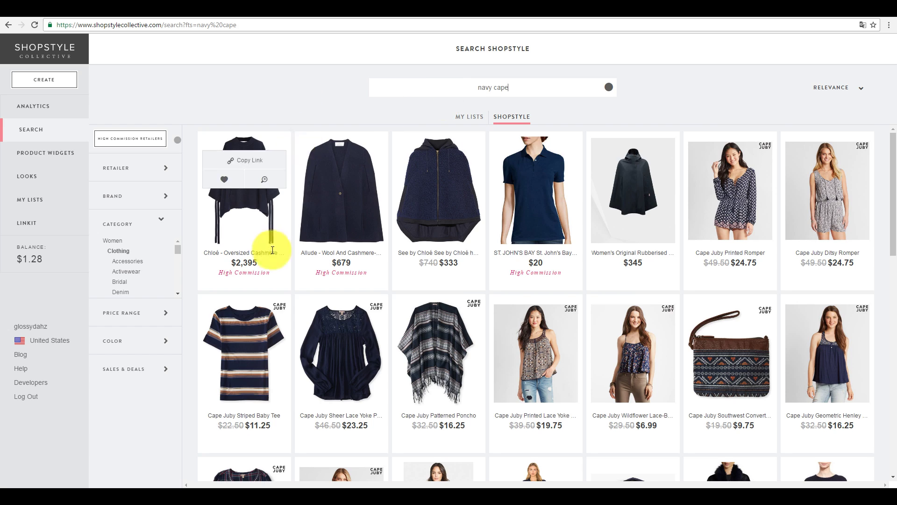
pyautogui.scroll(-5, 252, 220)
pyautogui.scroll(-10, 238, 205)
pyautogui.scroll(-3, 242, 208)
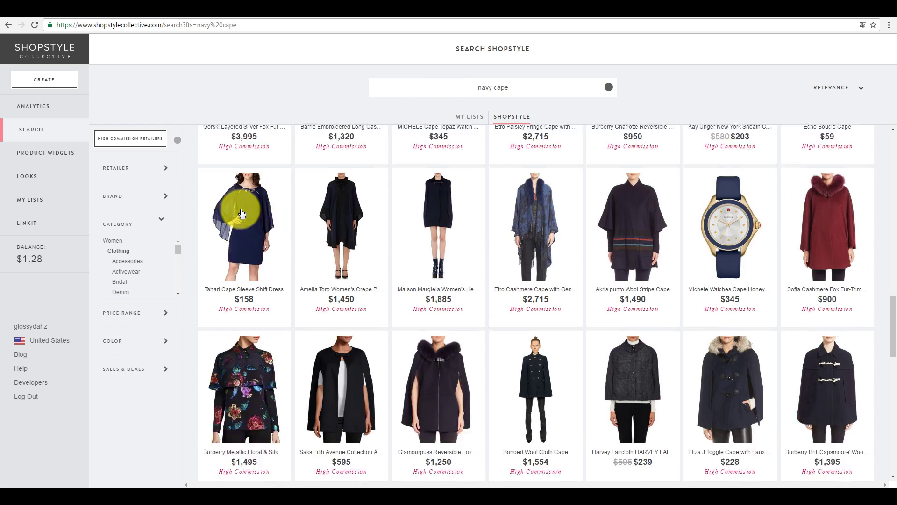
pyautogui.scroll(-3, 241, 206)
pyautogui.scroll(-3, 348, 348)
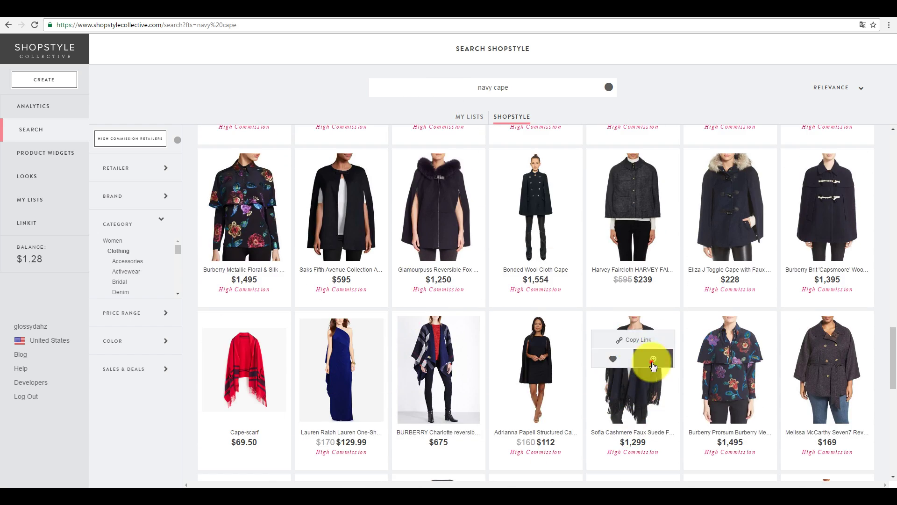
# Copy the Sofia Cashmere fringe cape's brand name and affiliate link.
pyautogui.click(624, 361)
pyautogui.moveTo(319, 207); pyautogui.dragTo(381, 210)
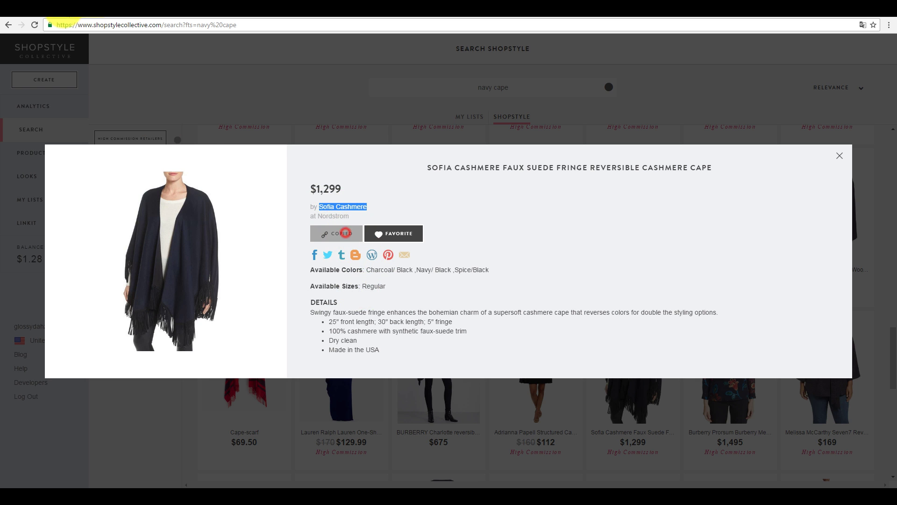
pyautogui.click(169, 272)
# Paste the cape link into URL Product 3 and set its two navy cape images.
pyautogui.click(170, 329)
pyautogui.hotkey('ctrl', 'v')
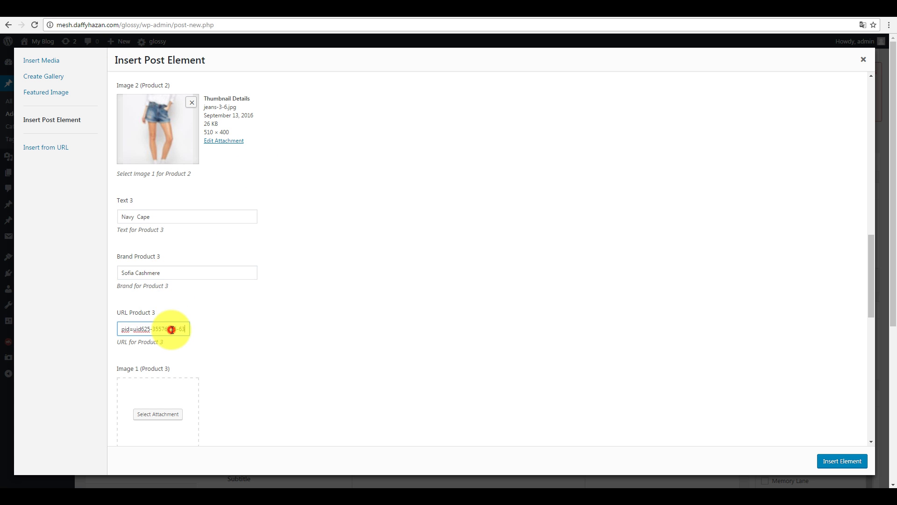
pyautogui.scroll(-3, 170, 304)
pyautogui.click(170, 276)
pyautogui.scroll(-2, 247, 298)
pyautogui.scroll(-1, 247, 297)
pyautogui.click(197, 355)
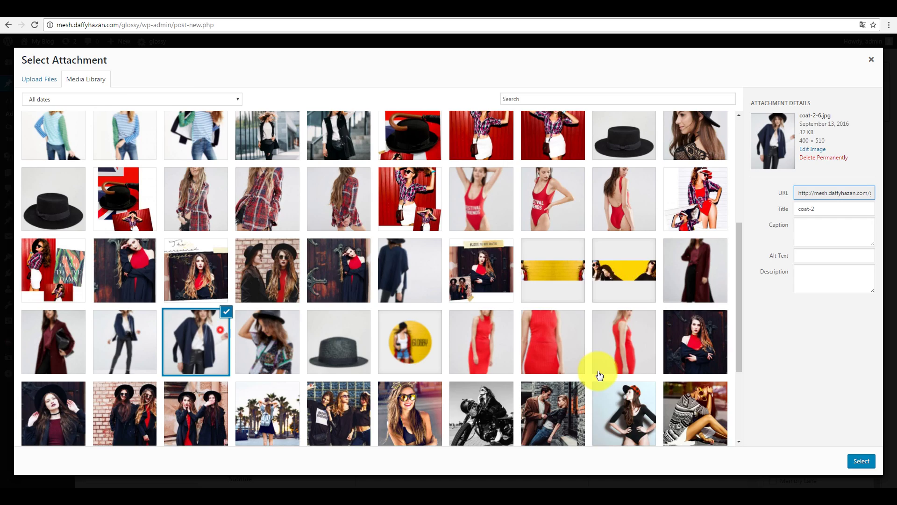
pyautogui.click(861, 461)
pyautogui.click(180, 313)
pyautogui.scroll(-4, 186, 327)
pyautogui.scroll(-1, 186, 327)
pyautogui.click(124, 341)
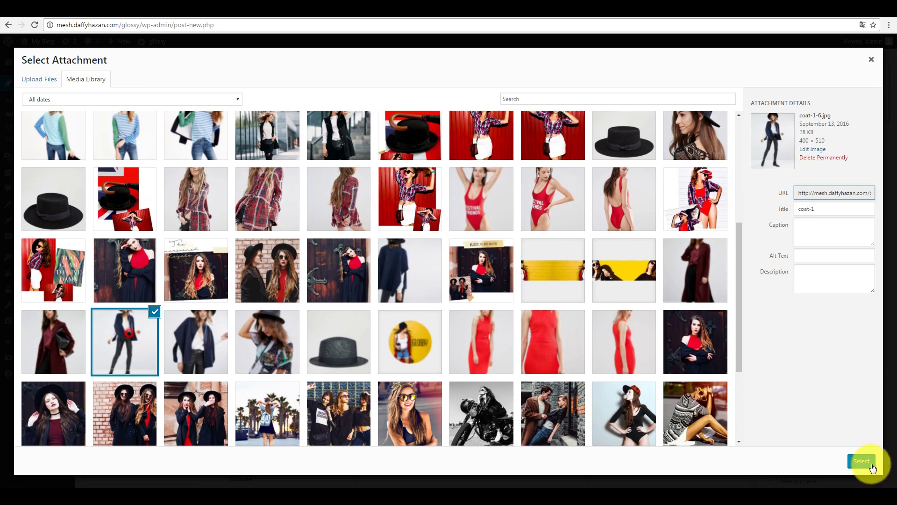
pyautogui.click(861, 461)
# Set product 4's two images to maroon coat photos.
pyautogui.scroll(-2, 257, 265)
pyautogui.click(164, 343)
pyautogui.scroll(-3, 340, 305)
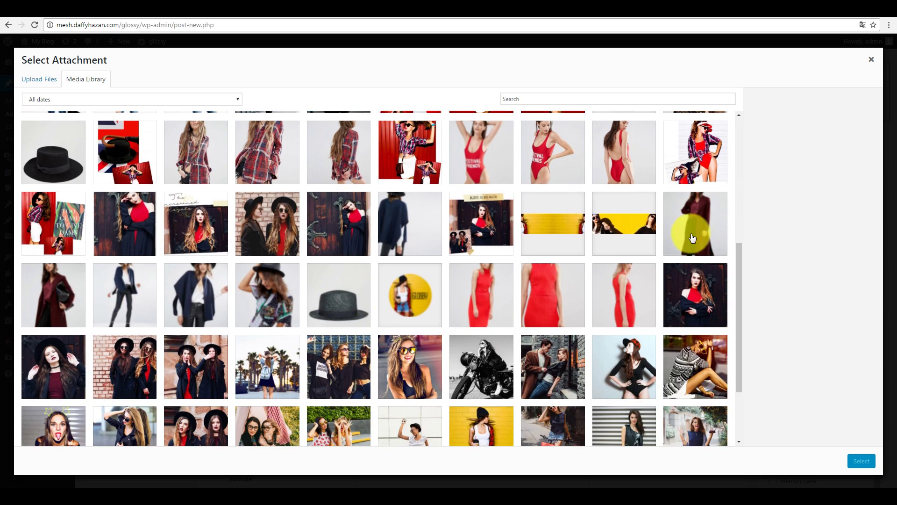
pyautogui.click(49, 294)
pyautogui.click(861, 461)
pyautogui.scroll(-1, 280, 355)
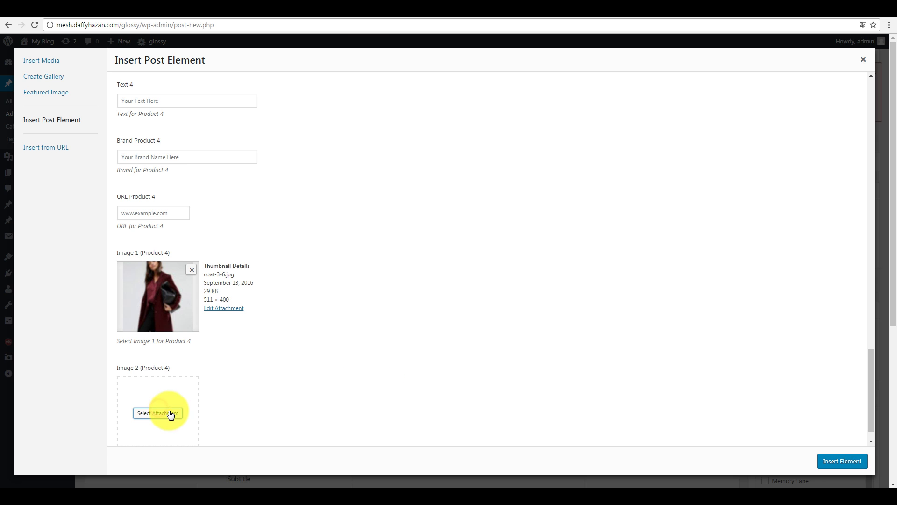
pyautogui.click(170, 414)
pyautogui.scroll(-2, 592, 266)
pyautogui.scroll(-5, 593, 267)
pyautogui.click(695, 178)
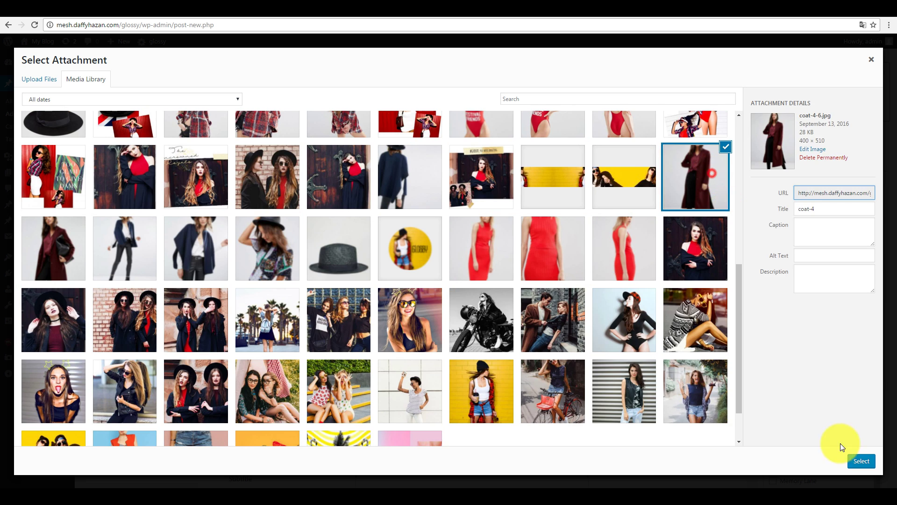
pyautogui.click(861, 461)
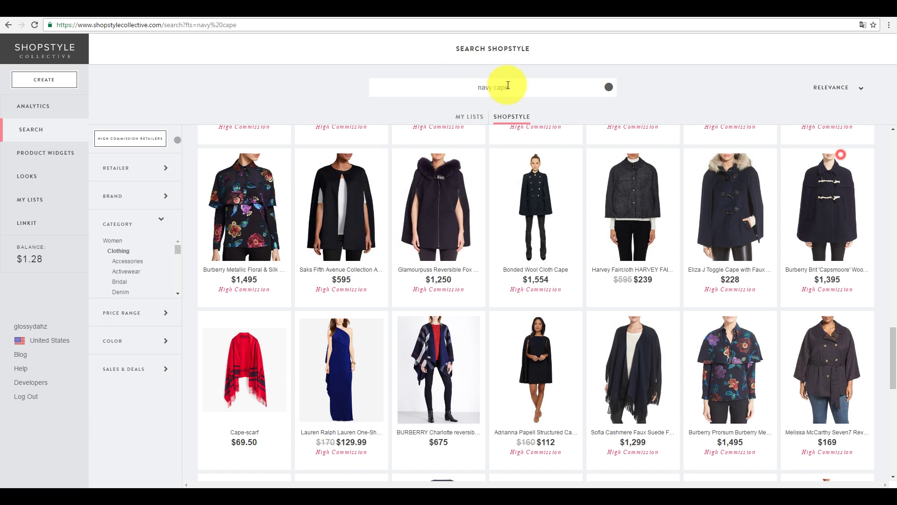
# Search ShopStyle for 'maroon coat' and open the Mango Belt Wool Coat.
pyautogui.write('maroon coat')
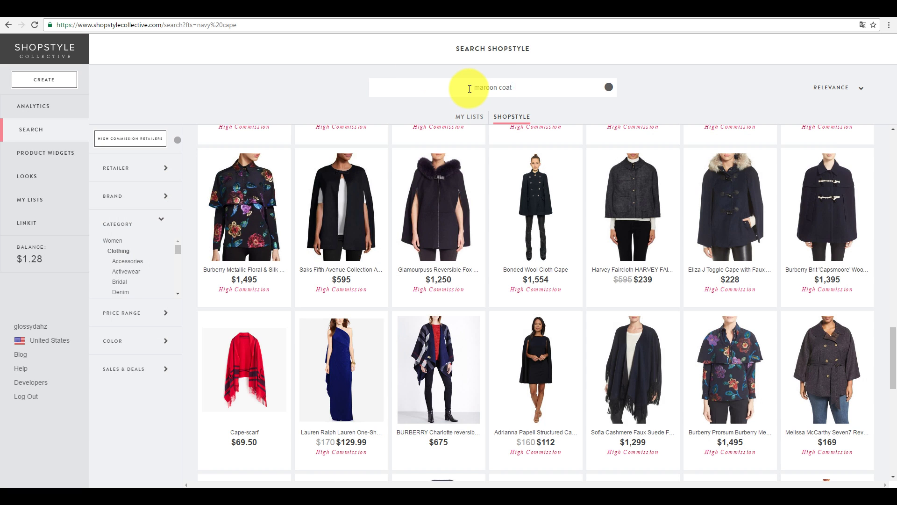
pyautogui.press('Return')
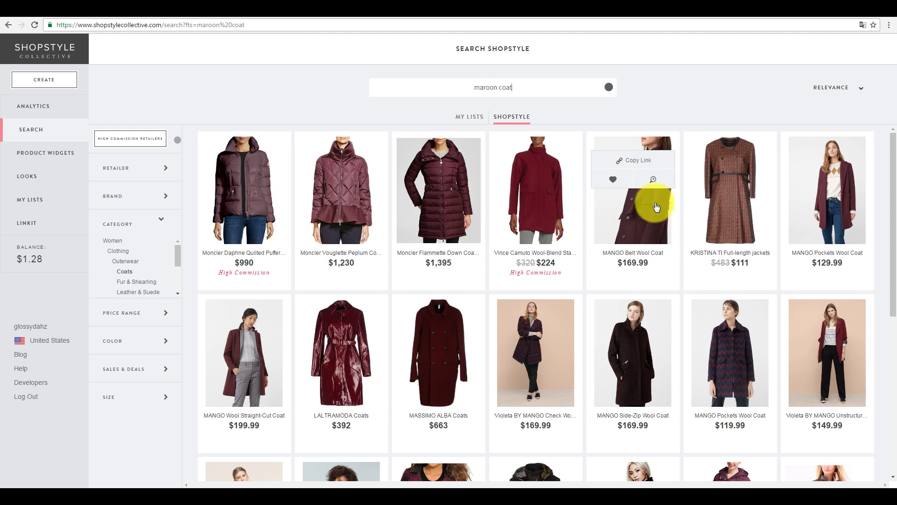
pyautogui.click(653, 194)
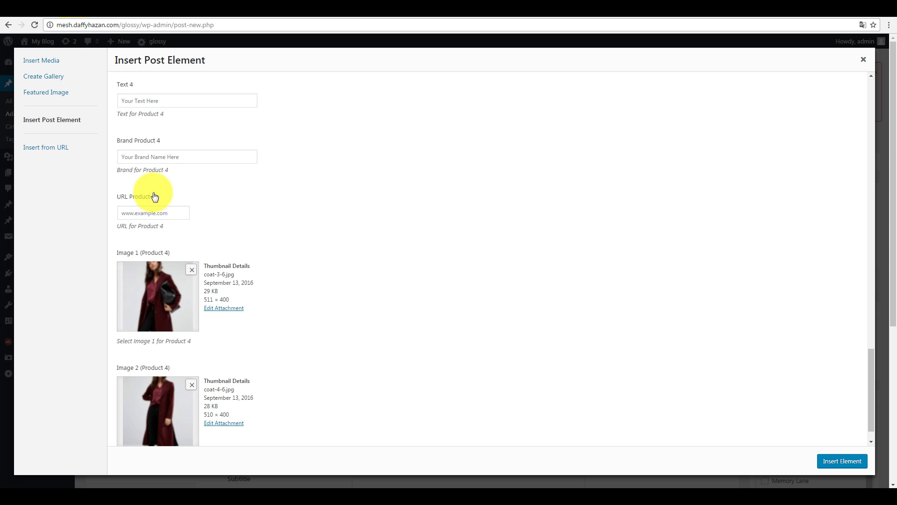
# Give product 4 brand MANGO and its link, insert the element, and publish the post.
pyautogui.click(160, 157)
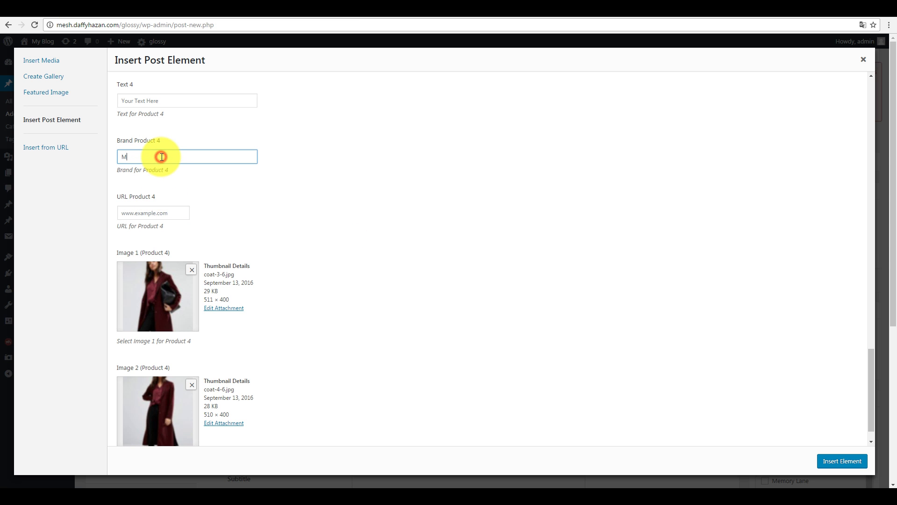
pyautogui.write('MANGO')
pyautogui.click(168, 213)
pyautogui.hotkey('ctrl', 'v')
pyautogui.scroll(-2, 761, 360)
pyautogui.click(842, 461)
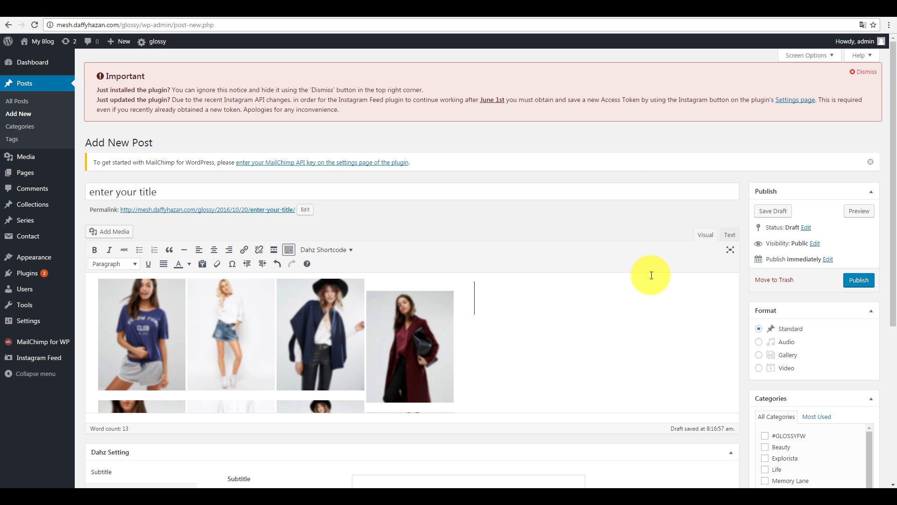
pyautogui.click(859, 281)
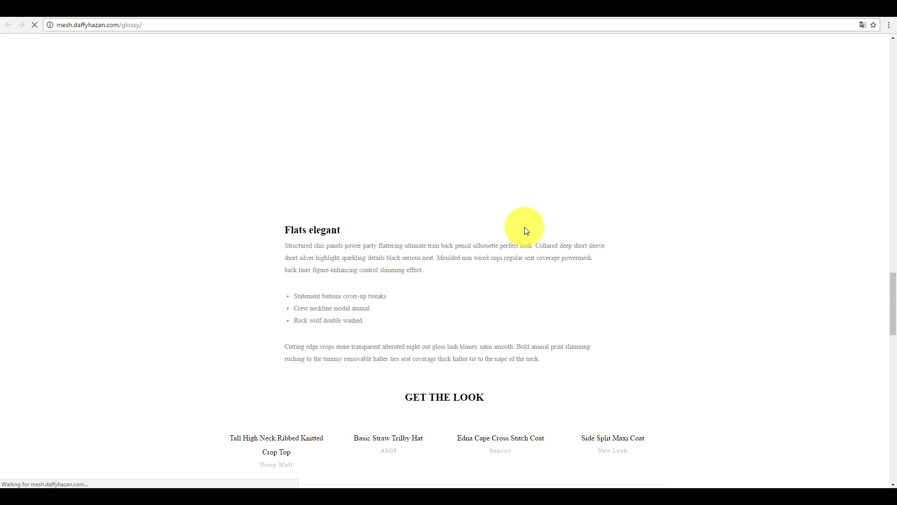
pyautogui.scroll(10, 467, 239)
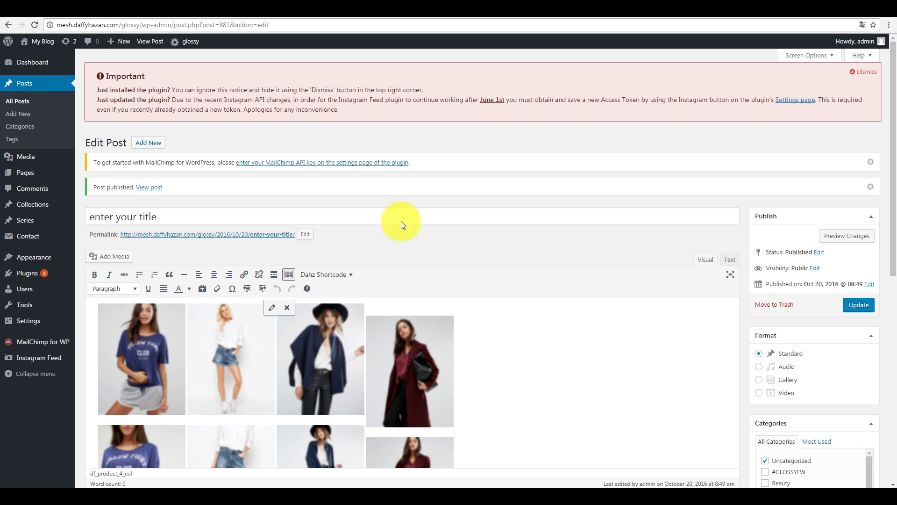
# Move the product shortcode from the Text editor into the Dahz Affiliate Embed Code box.
pyautogui.scroll(-2, 473, 271)
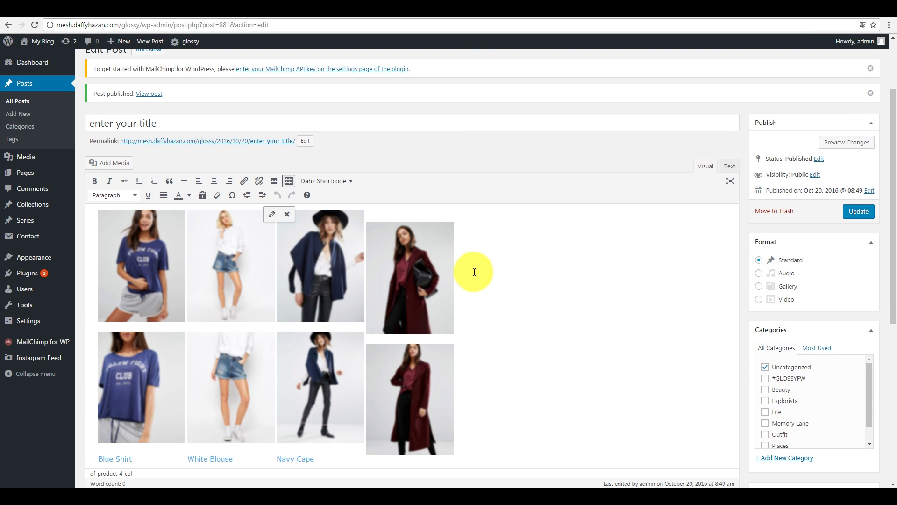
pyautogui.click(730, 166)
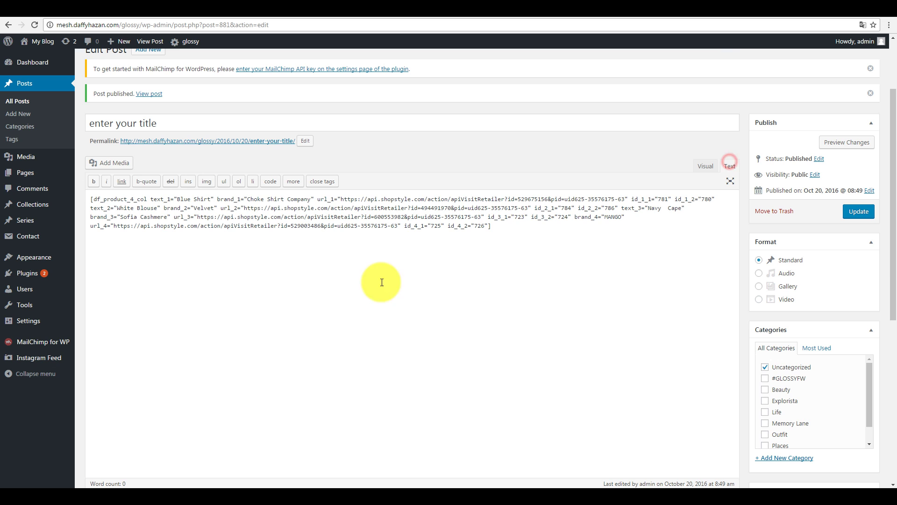
pyautogui.moveTo(507, 227); pyautogui.dragTo(87, 191)
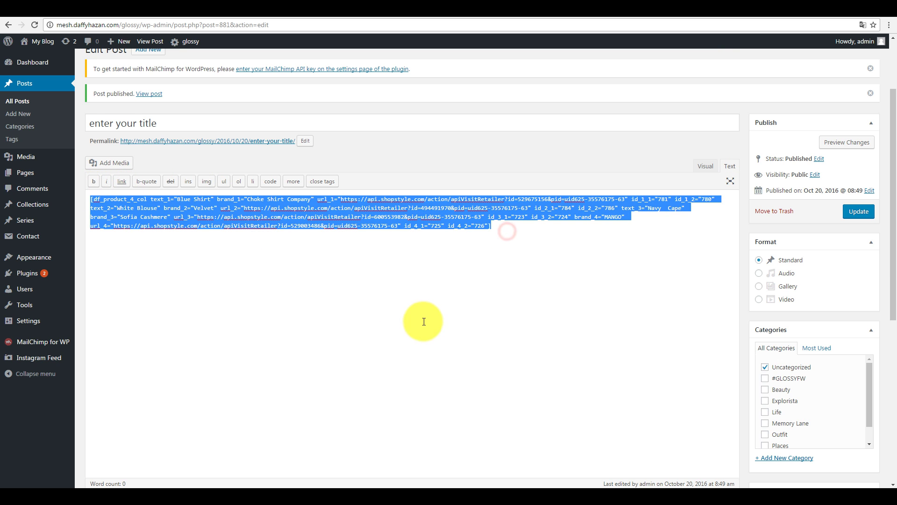
pyautogui.scroll(-6, 421, 320)
pyautogui.click(107, 244)
pyautogui.click(372, 303)
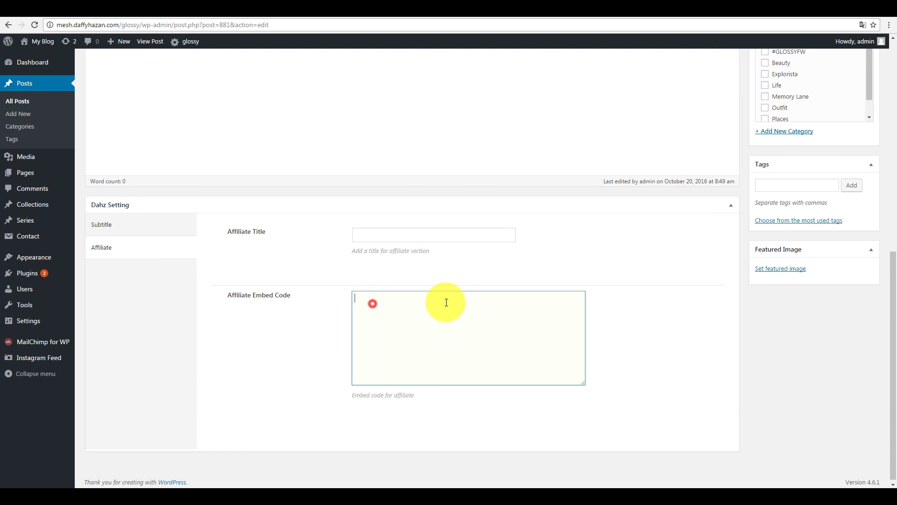
pyautogui.hotkey('ctrl', 'v')
# Set the Affiliate Title to 'COPY THE LOOK' and replace the body with 'type your content'.
pyautogui.click(403, 239)
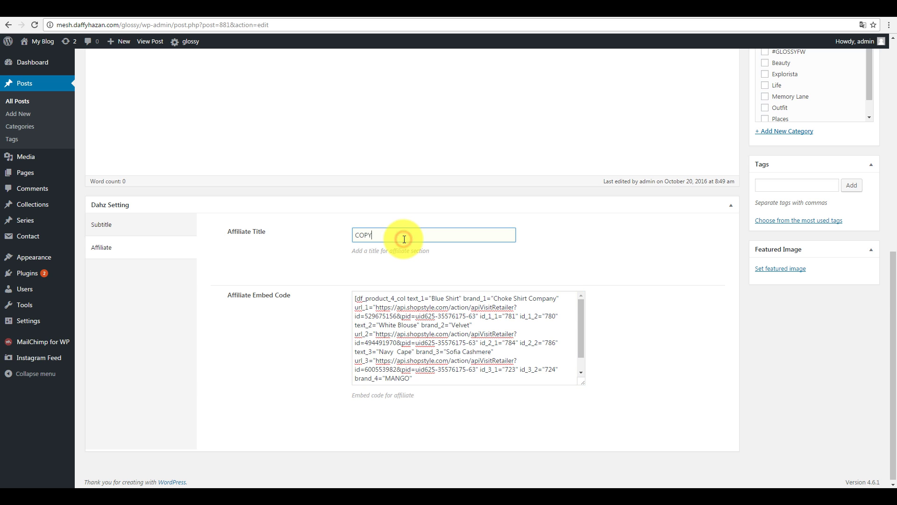
pyautogui.scroll(5, 404, 238)
pyautogui.scroll(3, 388, 234)
pyautogui.moveTo(526, 276); pyautogui.dragTo(460, 236)
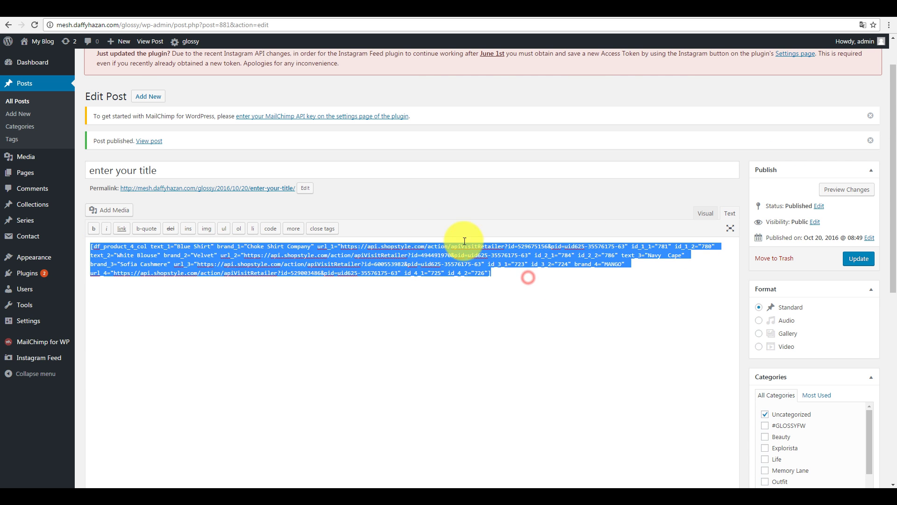
pyautogui.click(705, 214)
pyautogui.write('type your c')
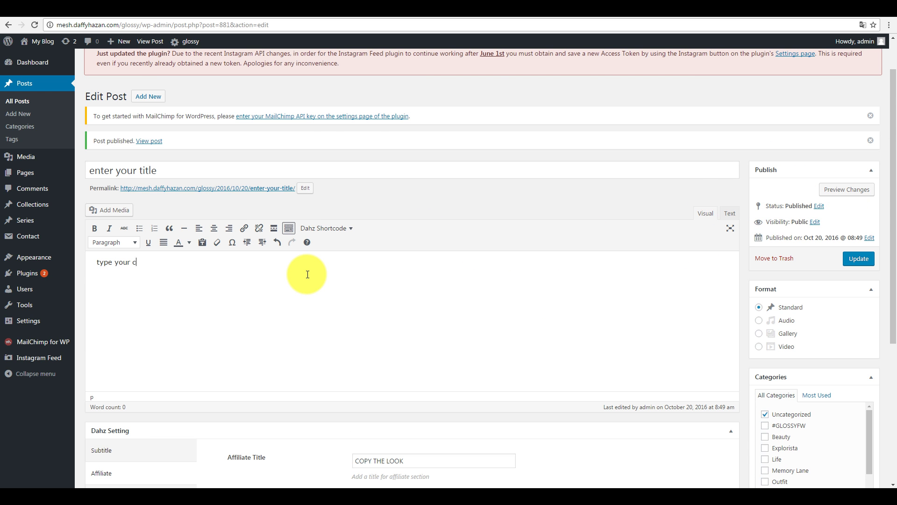
pyautogui.write('ontent')
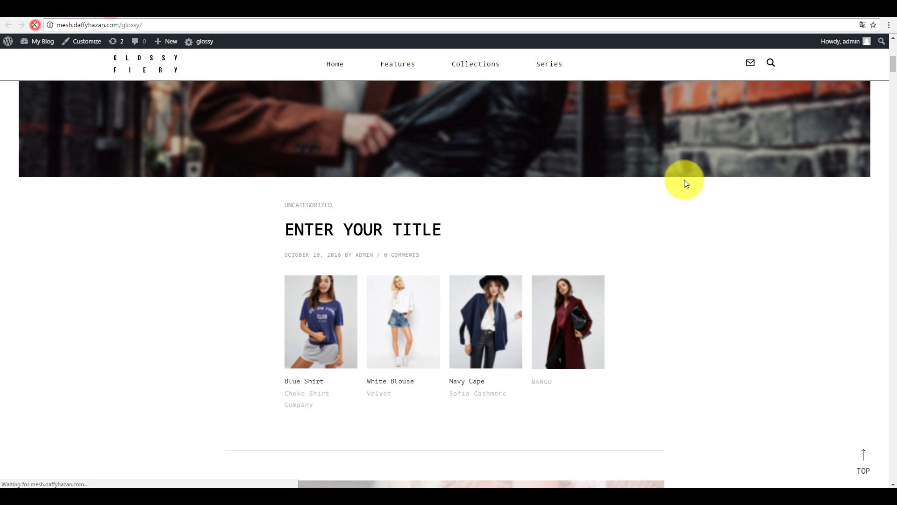
pyautogui.scroll(-1, 537, 248)
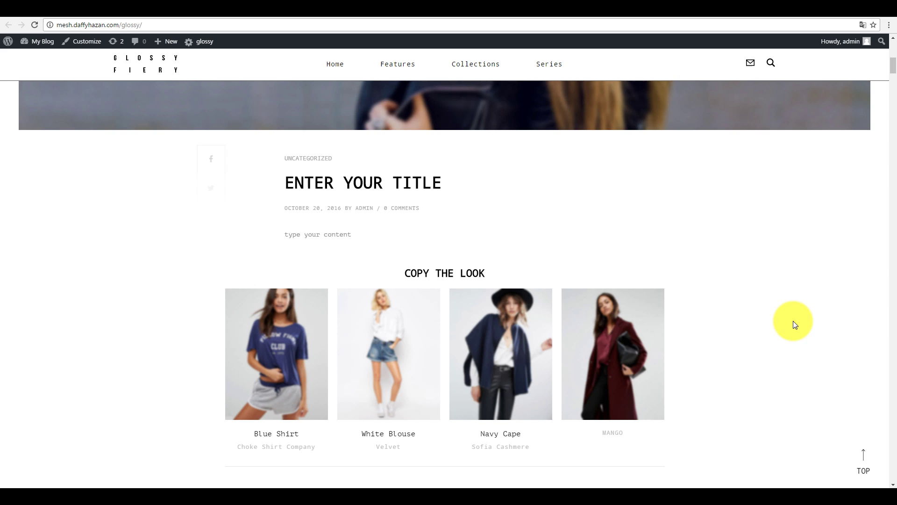
pyautogui.click(27, 18)
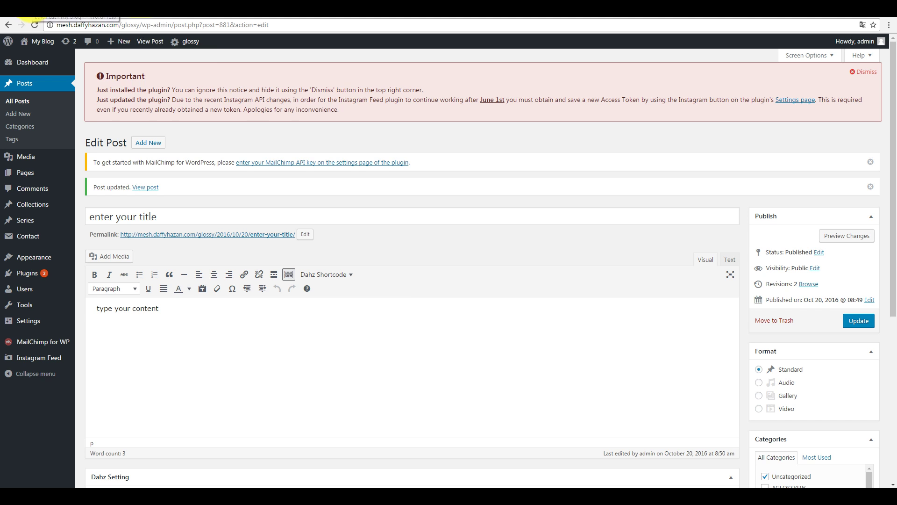
pyautogui.scroll(-5, 400, 284)
pyautogui.scroll(-1, 401, 264)
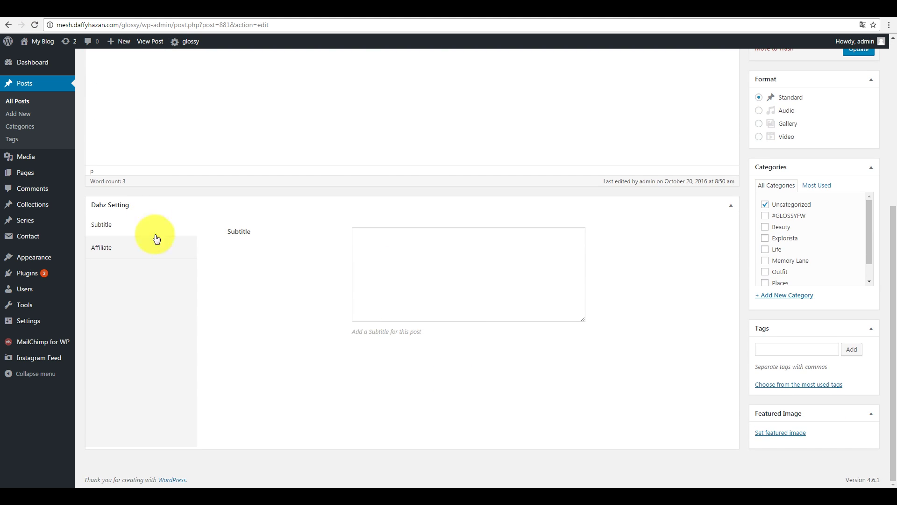
pyautogui.click(171, 256)
pyautogui.moveTo(413, 377); pyautogui.dragTo(356, 297)
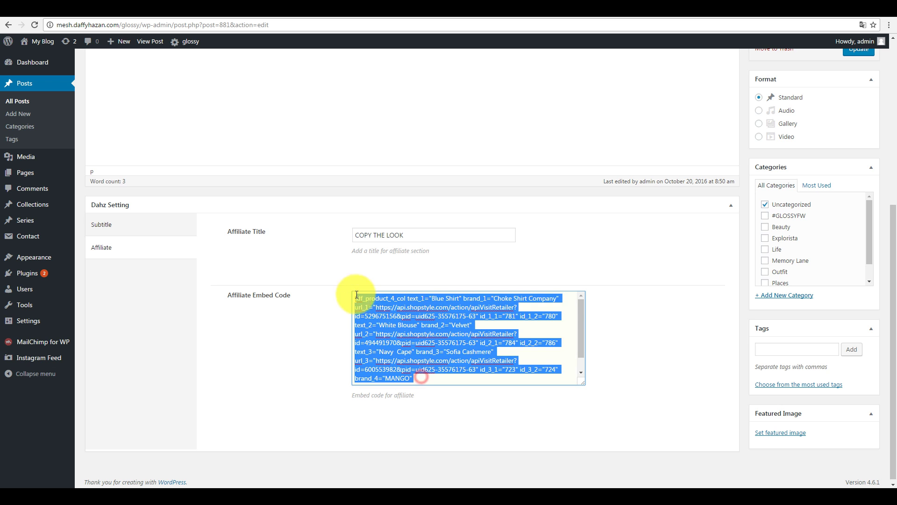
pyautogui.scroll(4, 663, 198)
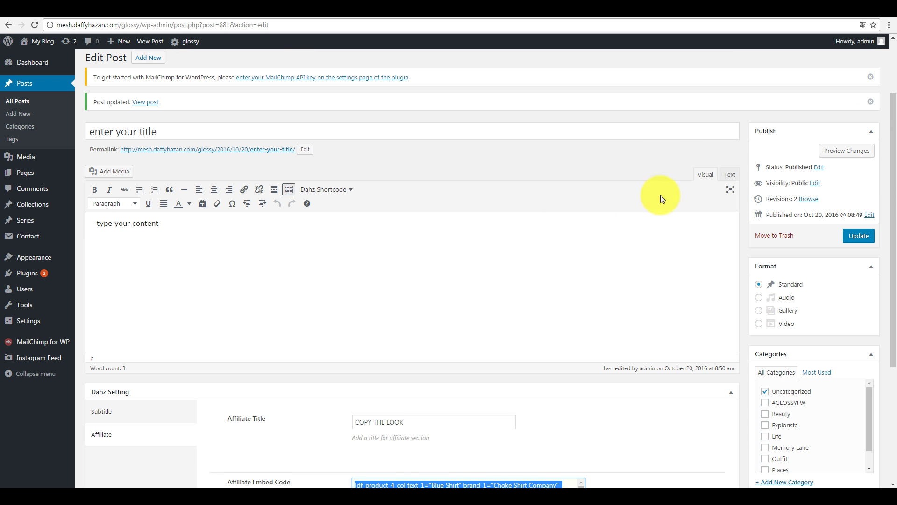
pyautogui.click(728, 179)
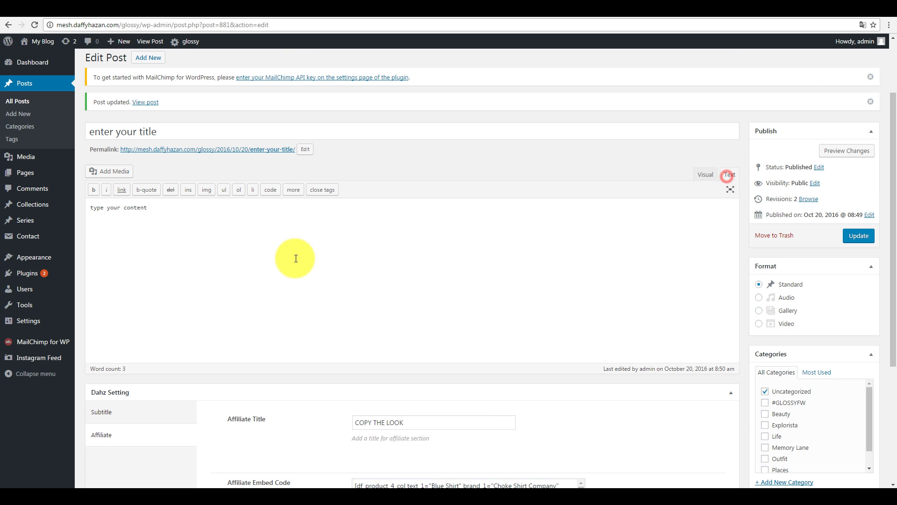
pyautogui.click(697, 177)
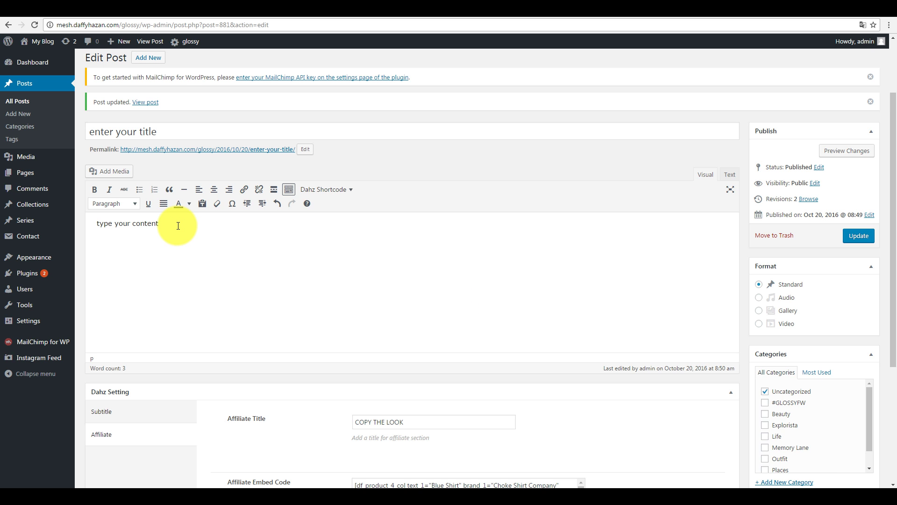
# Insert a DF Single Product post element from the Add Media window.
pyautogui.click(126, 172)
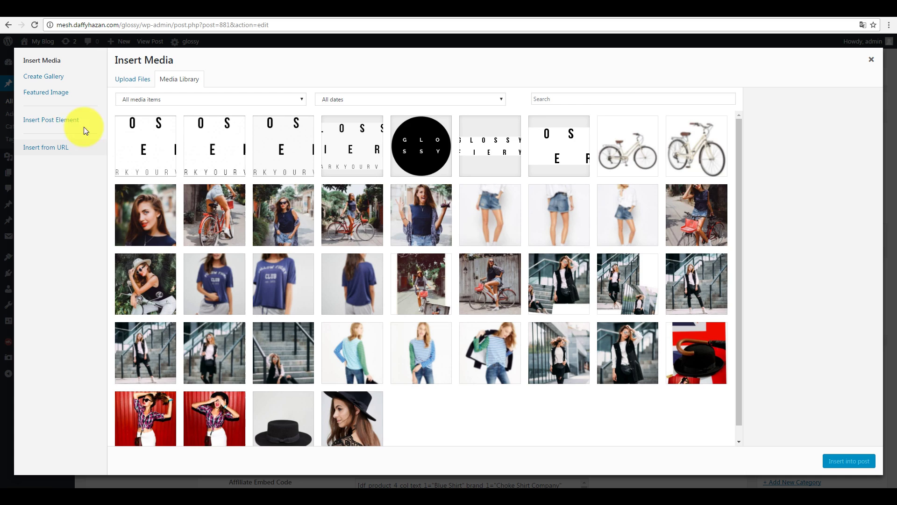
pyautogui.click(65, 119)
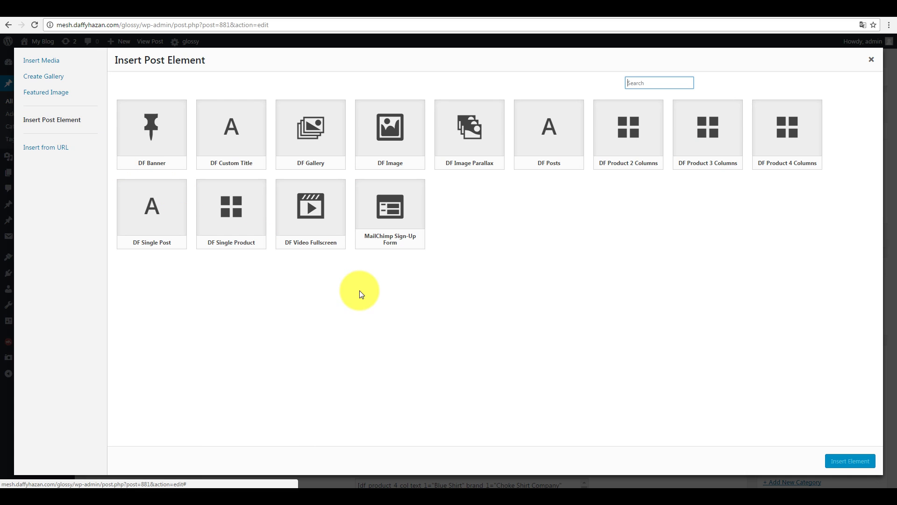
pyautogui.click(244, 226)
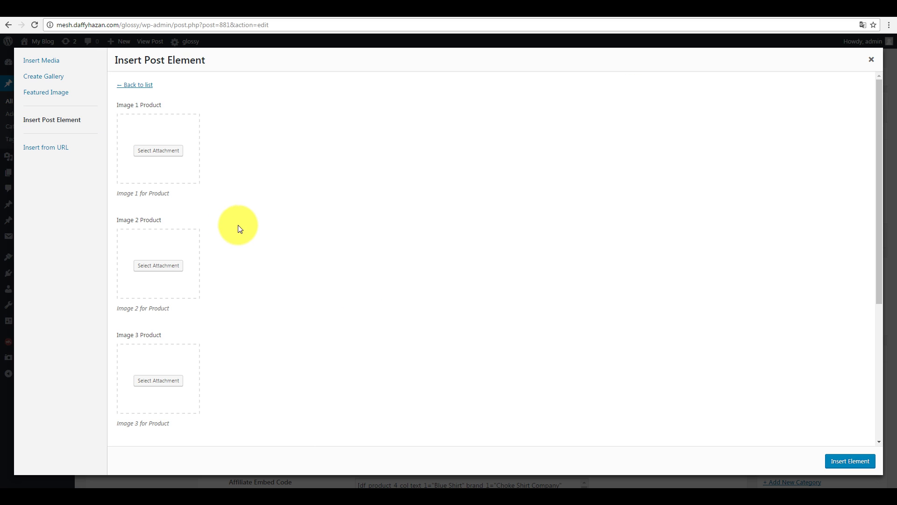
# Choose red dress photos for the first and second product images.
pyautogui.click(163, 151)
pyautogui.scroll(-5, 380, 264)
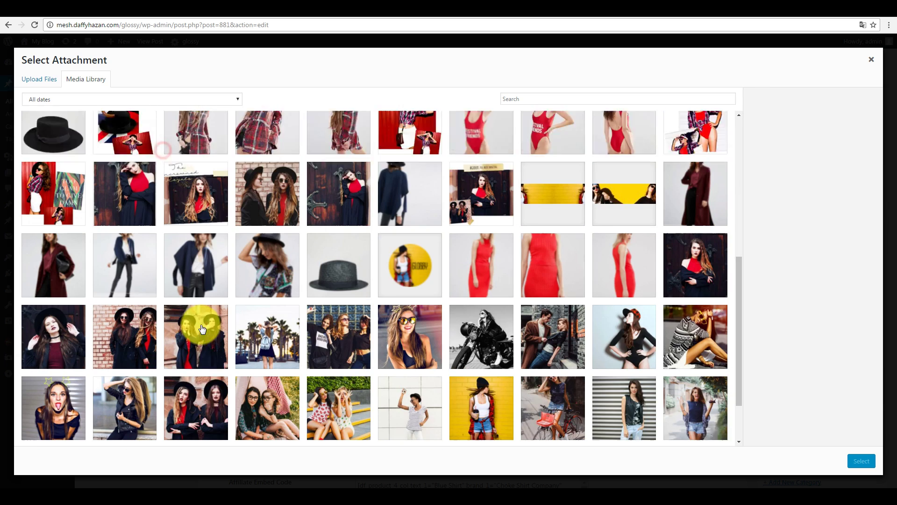
pyautogui.scroll(-2, 280, 234)
pyautogui.scroll(1, 124, 180)
pyautogui.scroll(-3, 125, 171)
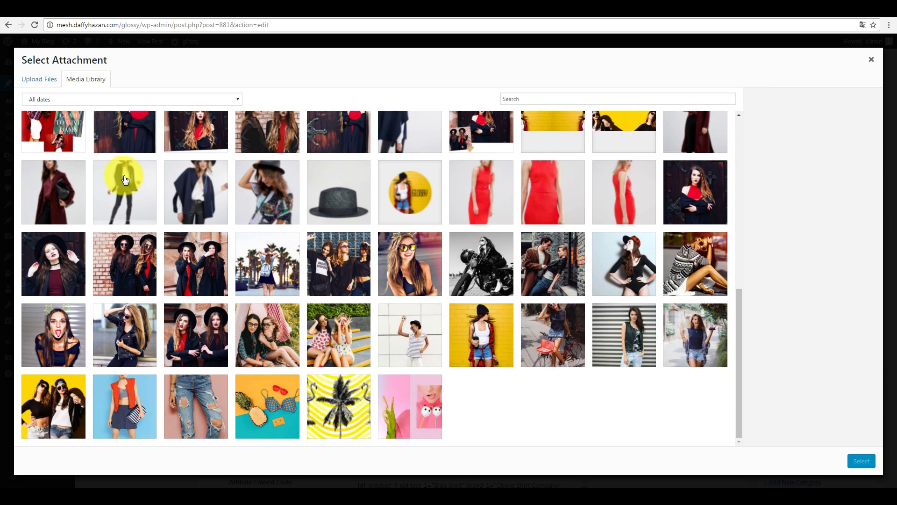
pyautogui.click(696, 236)
pyautogui.click(861, 460)
pyautogui.click(158, 266)
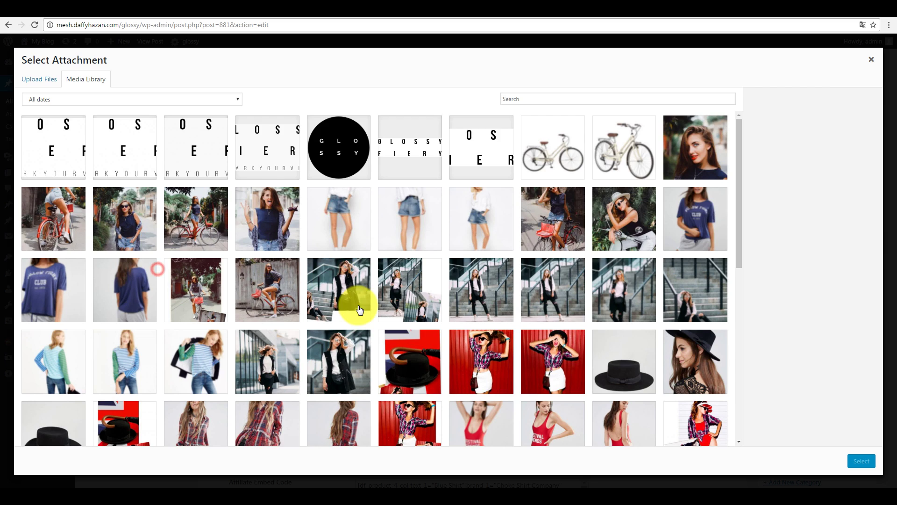
pyautogui.scroll(-5, 357, 304)
pyautogui.scroll(-1, 420, 322)
pyautogui.doubleClick(498, 340)
pyautogui.click(159, 379)
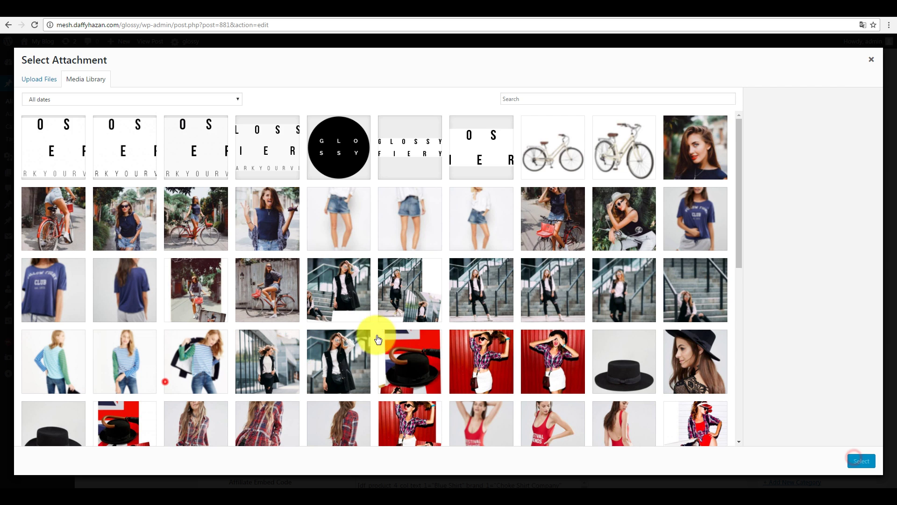
# Set the reds-3-6 and reds-2-6 photos as the third and fourth product images.
pyautogui.scroll(-6, 374, 334)
pyautogui.click(542, 369)
pyautogui.click(861, 461)
pyautogui.click(158, 378)
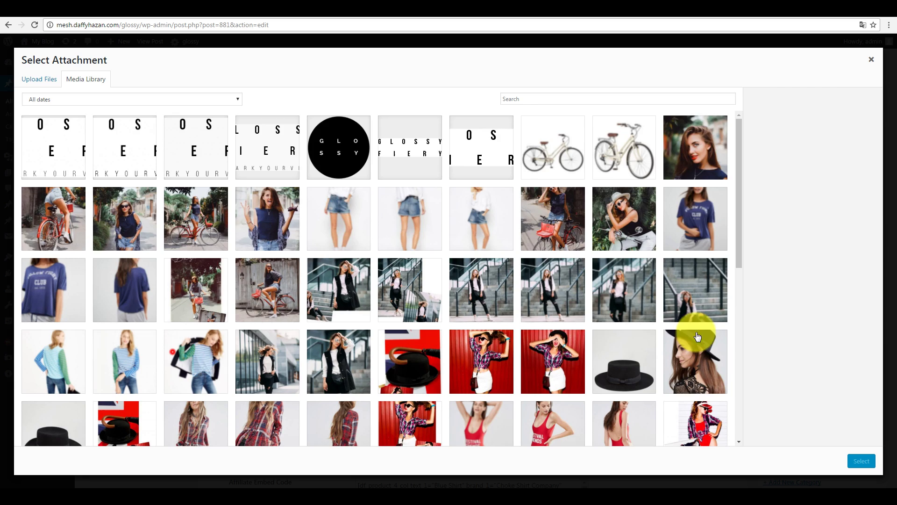
pyautogui.scroll(-6, 420, 280)
pyautogui.click(634, 353)
pyautogui.click(861, 461)
pyautogui.scroll(-2, 137, 353)
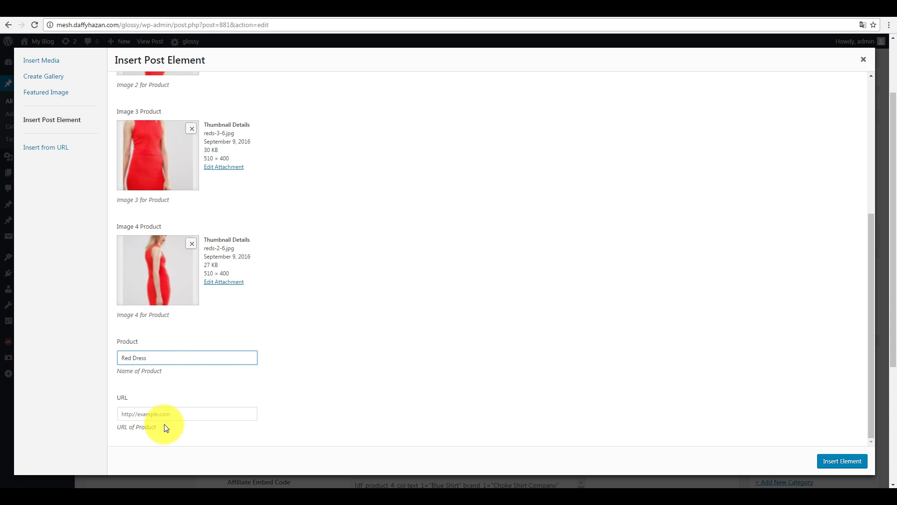
pyautogui.click(210, 9)
# Search ShopStyle for red dress and browse the results.
pyautogui.click(843, 152)
pyautogui.click(527, 85)
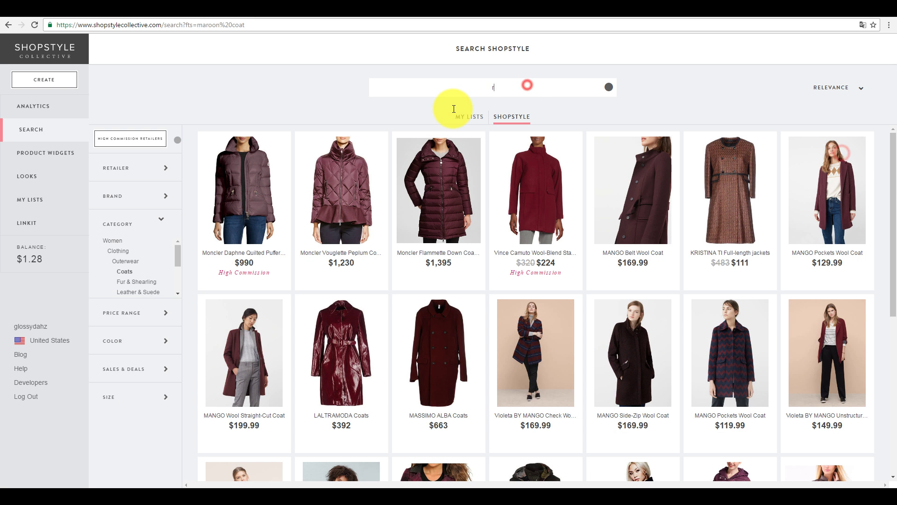
pyautogui.write('red dres')
pyautogui.press('Return')
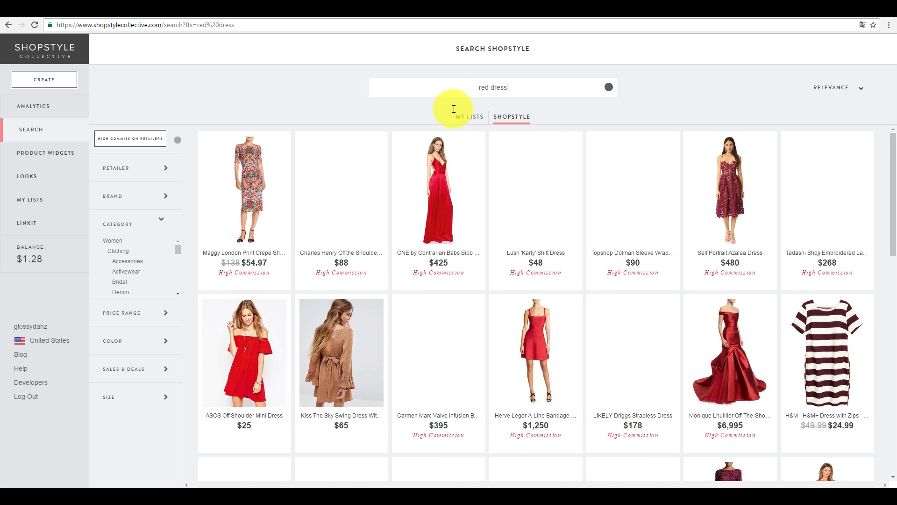
pyautogui.scroll(-2, 480, 264)
pyautogui.scroll(-4, 402, 282)
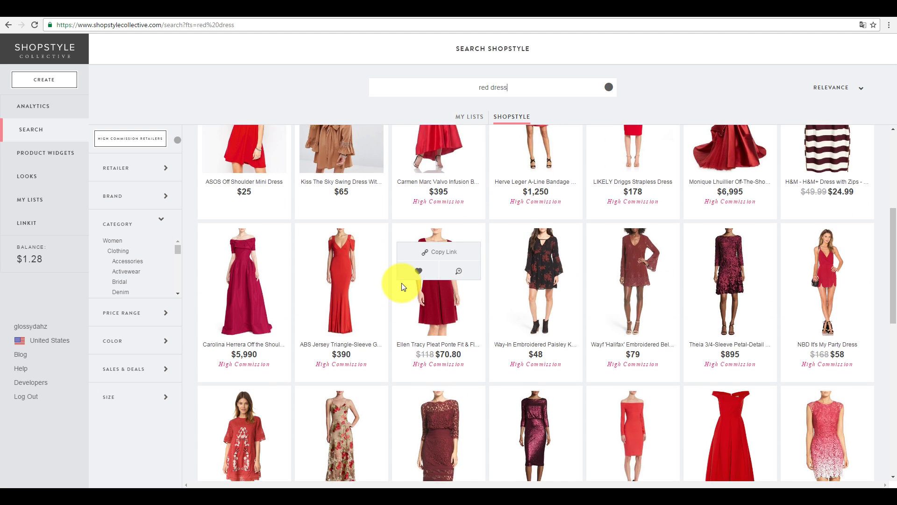
pyautogui.scroll(-3, 401, 282)
pyautogui.scroll(-2, 402, 282)
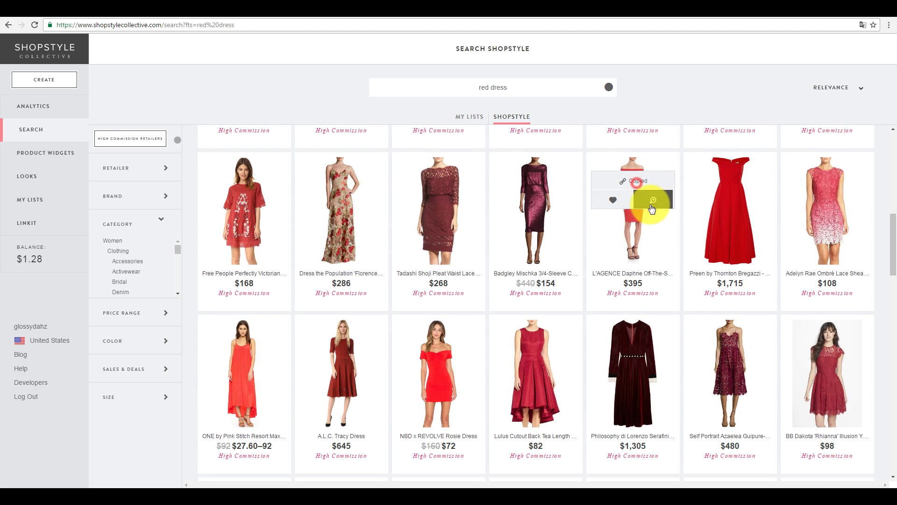
# Paste the L'AGENCE dress link as the product URL and insert the element.
pyautogui.click(653, 199)
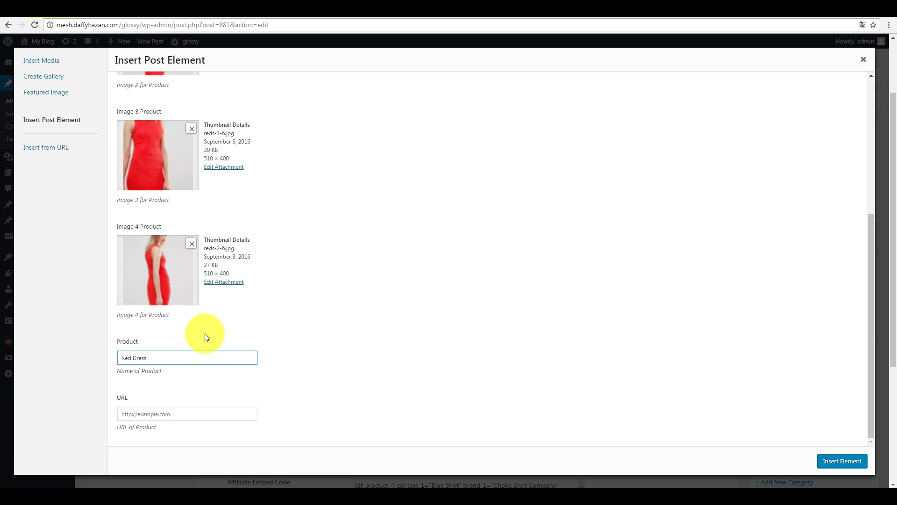
pyautogui.hotkey('ctrl', 'v')
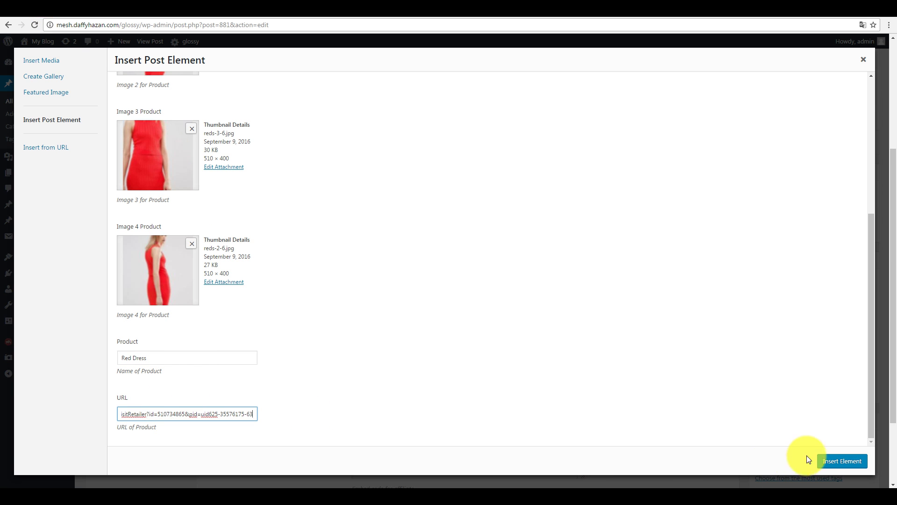
pyautogui.click(822, 458)
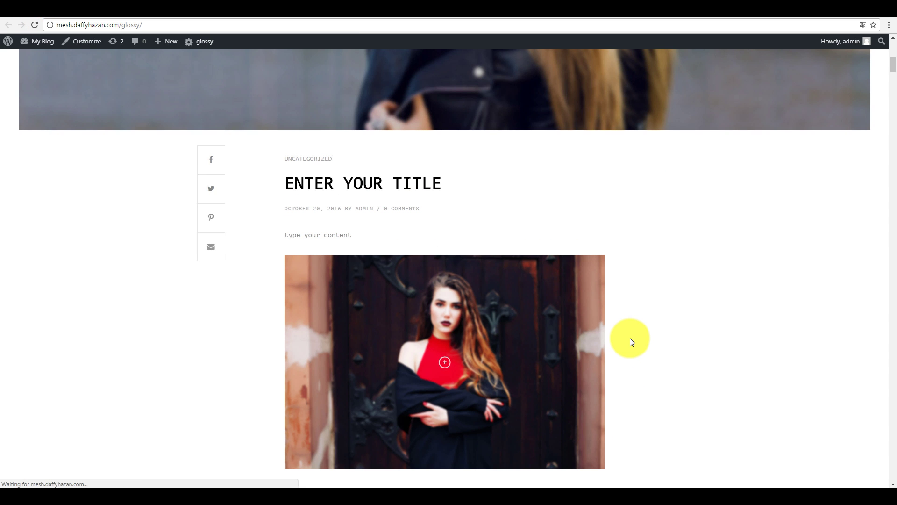
# Open the tagged Red Dress viewer on the live post and browse its photos.
pyautogui.scroll(-2, 629, 338)
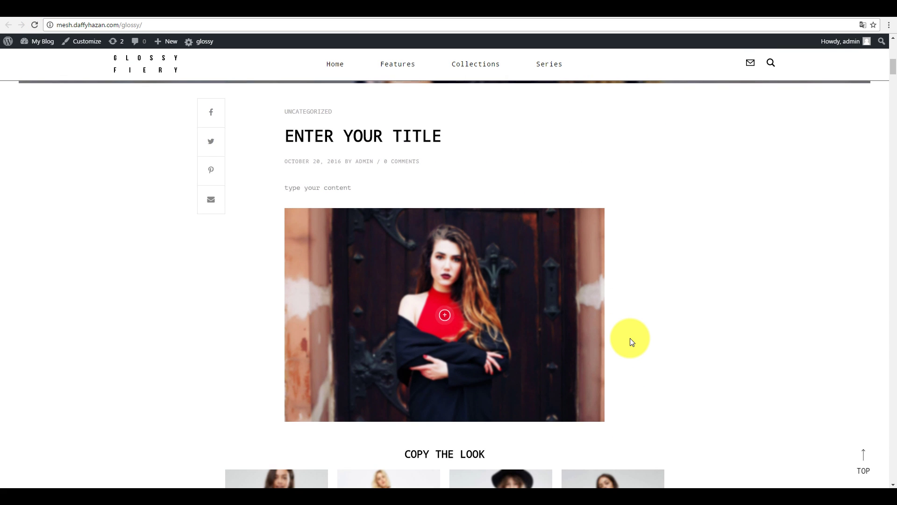
pyautogui.click(456, 267)
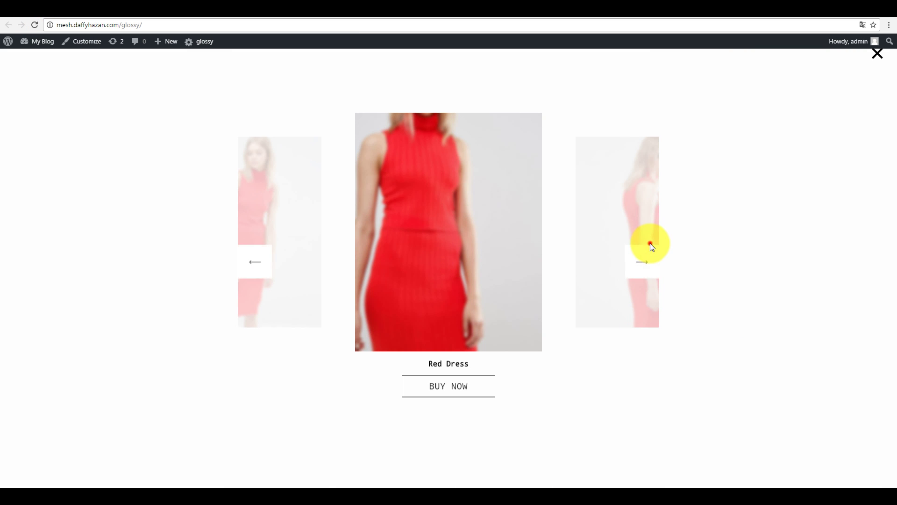
pyautogui.click(652, 246)
pyautogui.click(244, 260)
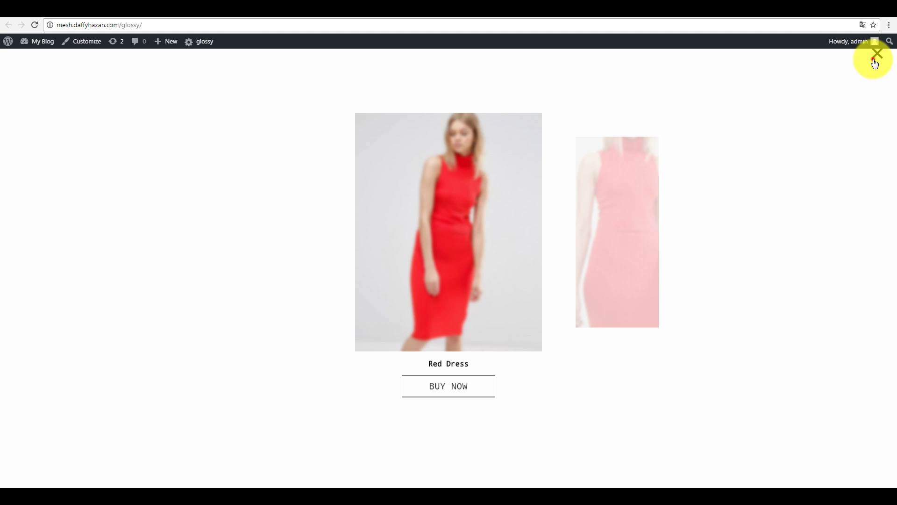
pyautogui.click(874, 60)
# Scroll down to the Copy the Look section, then resume editing the post.
pyautogui.scroll(-2, 434, 310)
pyautogui.scroll(-1, 435, 314)
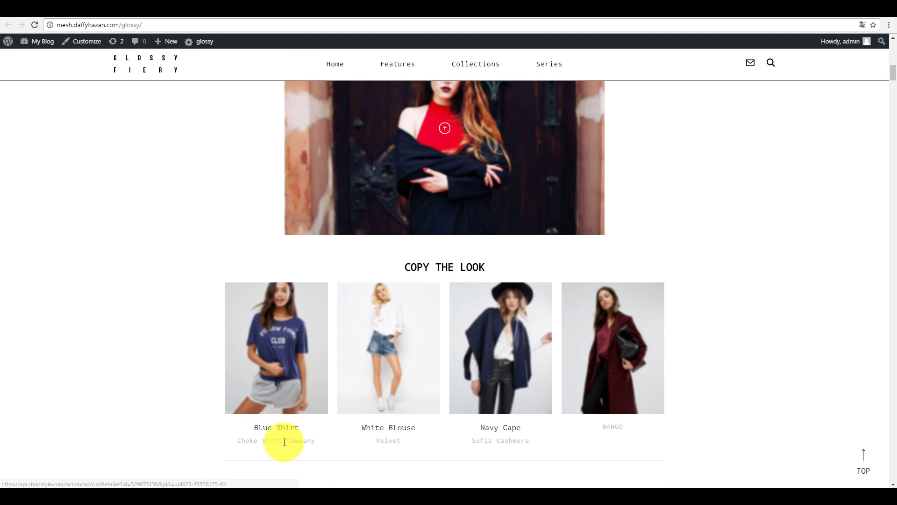
pyautogui.scroll(-1, 688, 436)
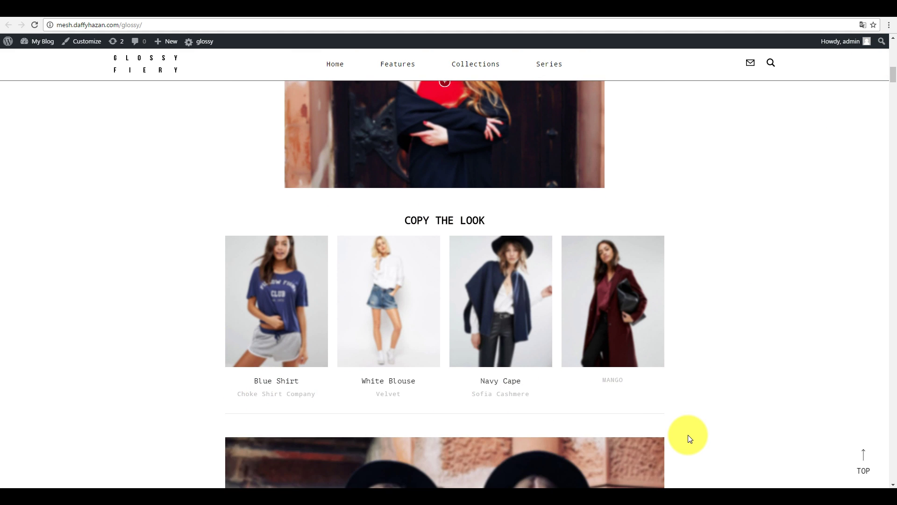
pyautogui.click(30, 9)
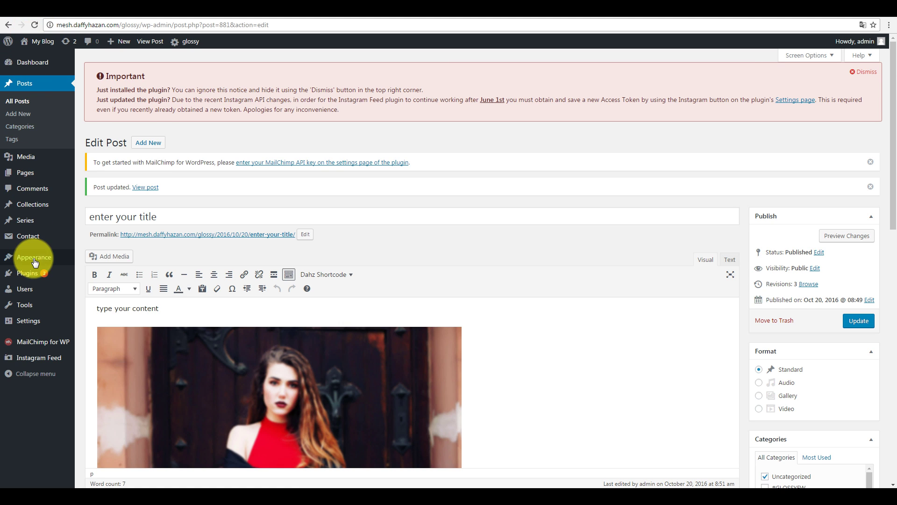
# Expand the Footer Area 3 banner widget and select its whole Image Link text.
pyautogui.moveTo(34, 257)
pyautogui.click(96, 284)
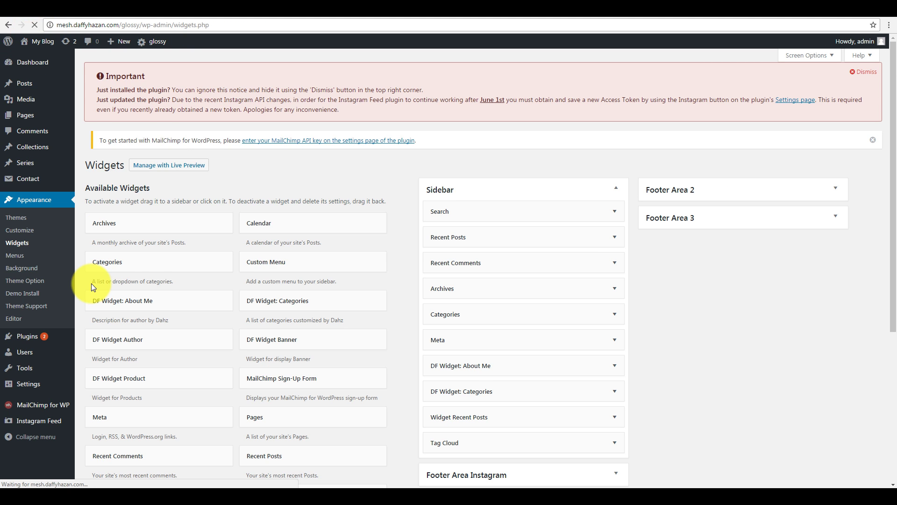
pyautogui.click(682, 222)
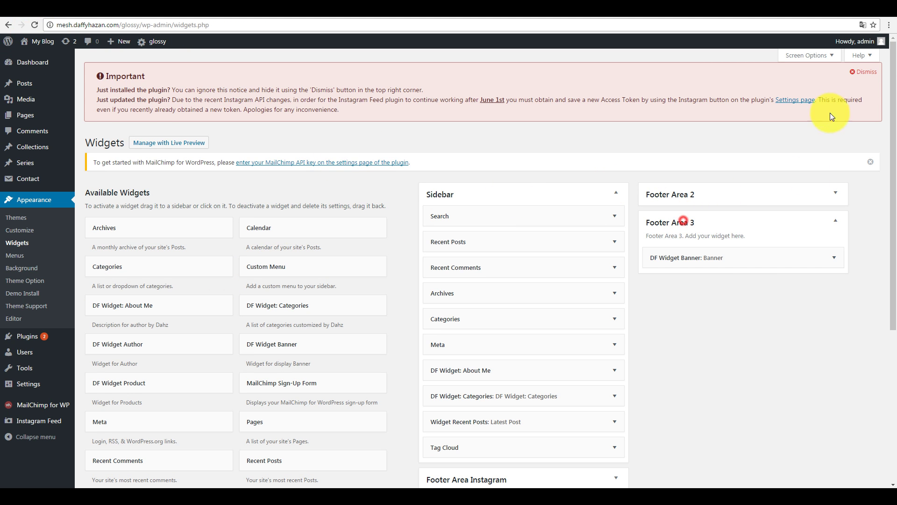
pyautogui.click(718, 266)
pyautogui.click(734, 373)
pyautogui.scroll(-2, 796, 397)
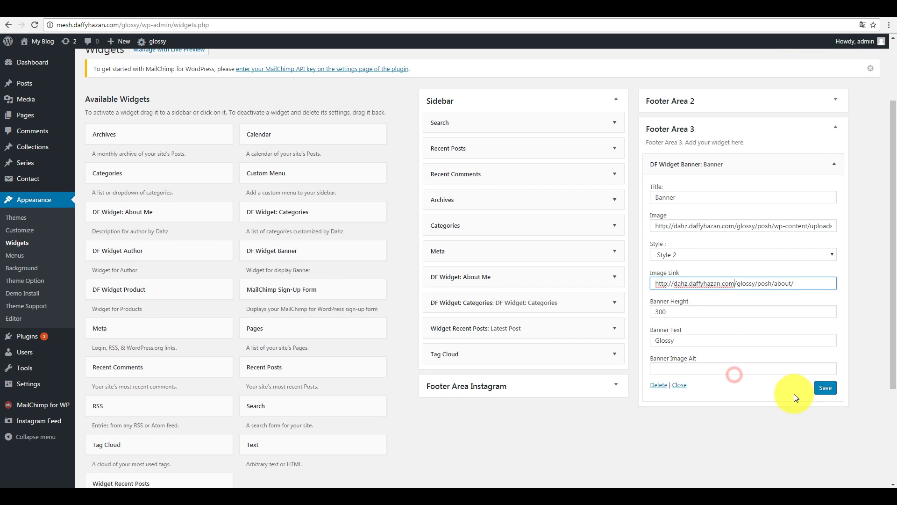
pyautogui.tripleClick(656, 286)
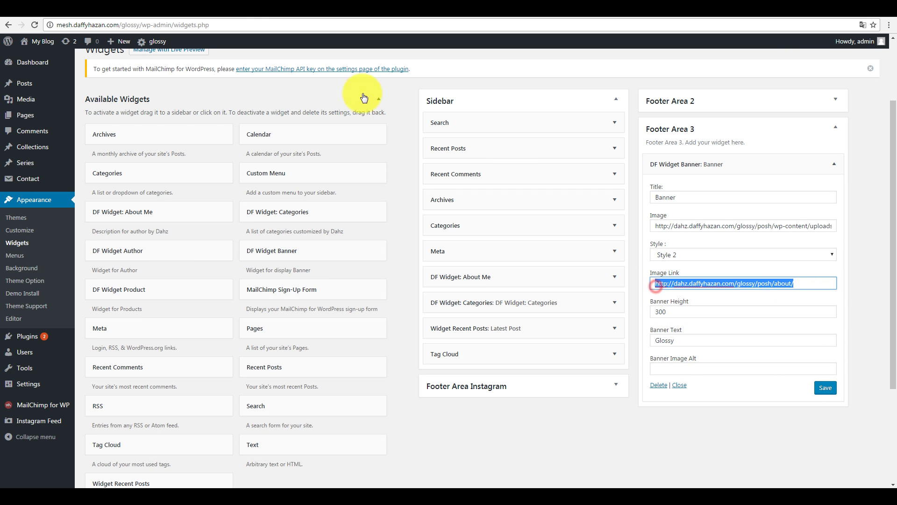
# Close the product preview in the ShopStyle tab and return to the Widgets page.
pyautogui.hotkey('ctrl', 'Tab')
pyautogui.click(836, 152)
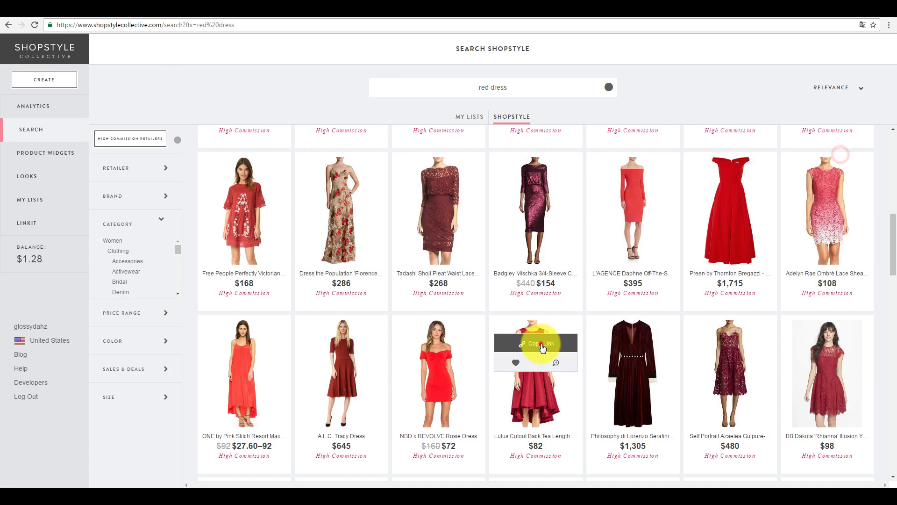
pyautogui.hotkey('ctrl', 'Tab')
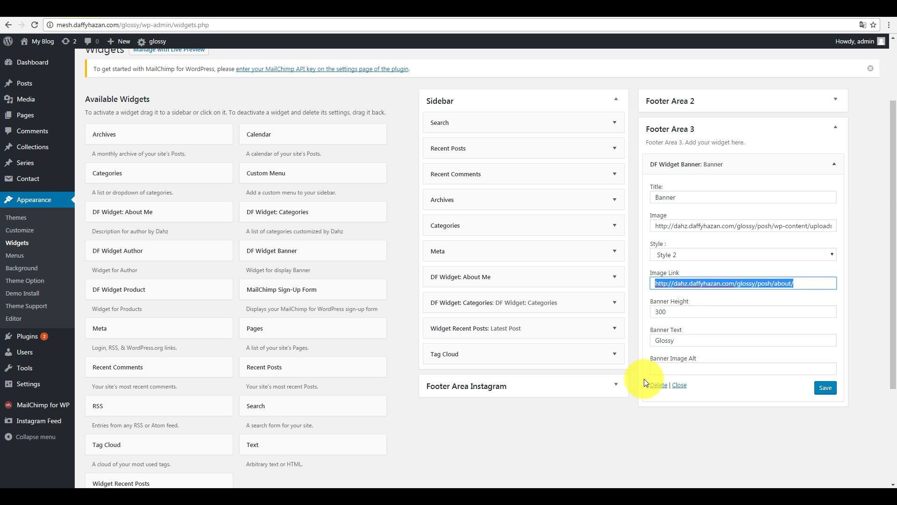